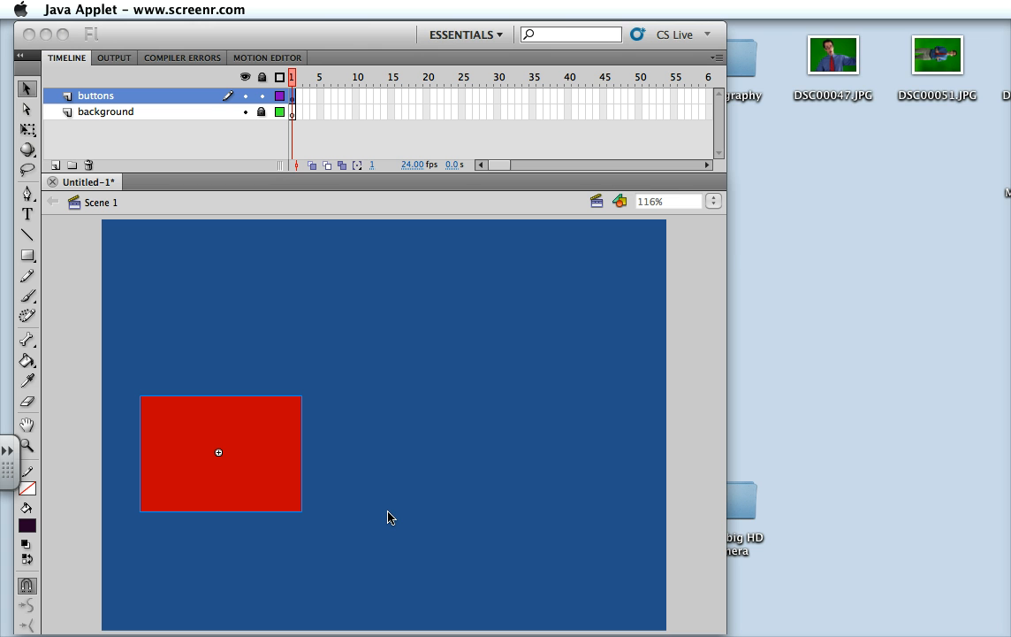
Step: Open the red box button symbol for editing and compare its Up, Over and Down states
click(414, 326)
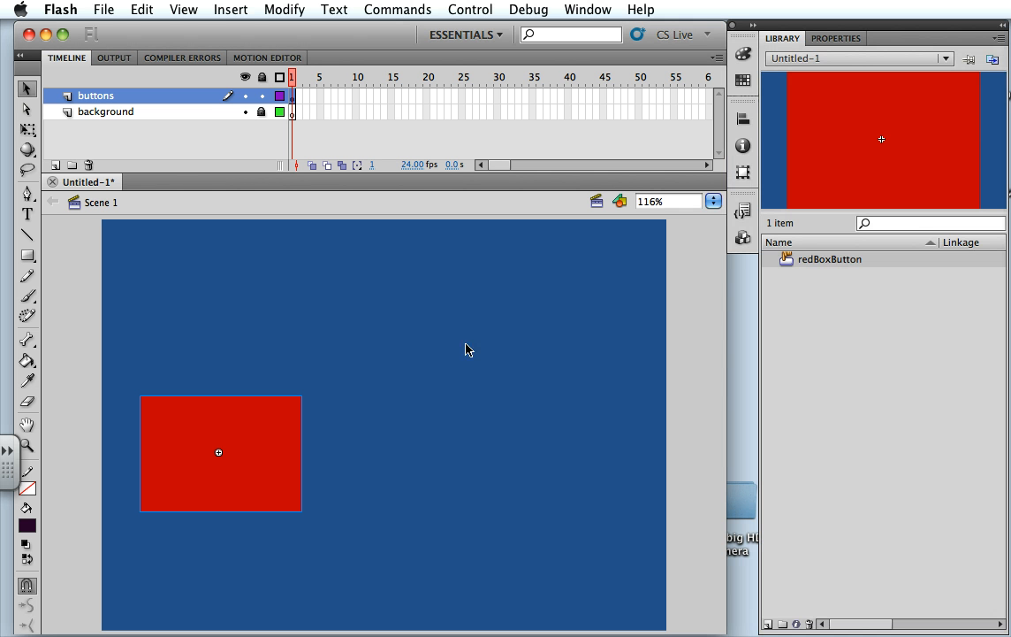
double_click(241, 442)
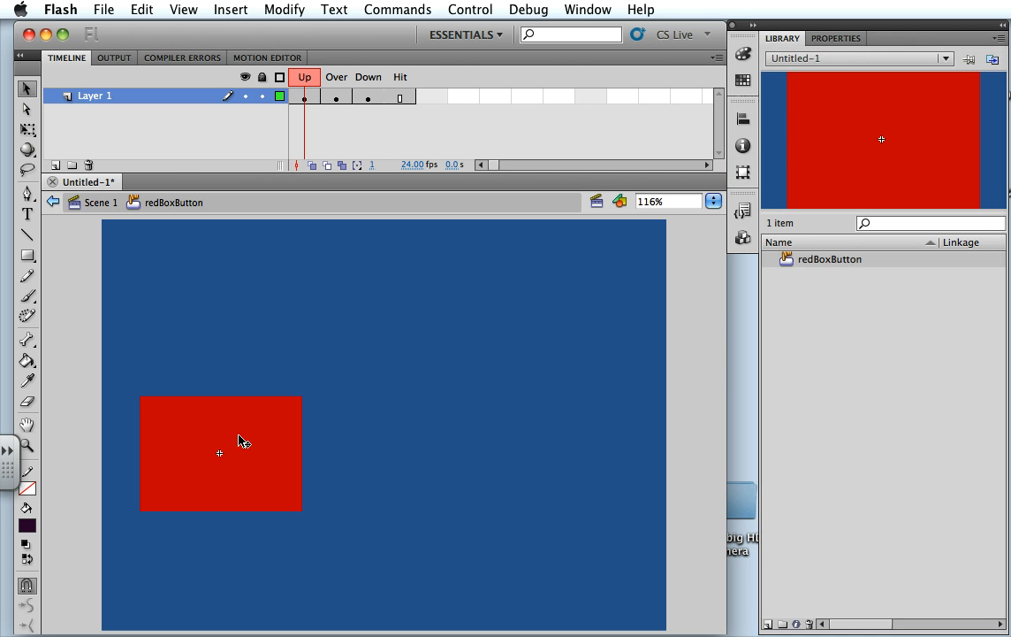
click(358, 81)
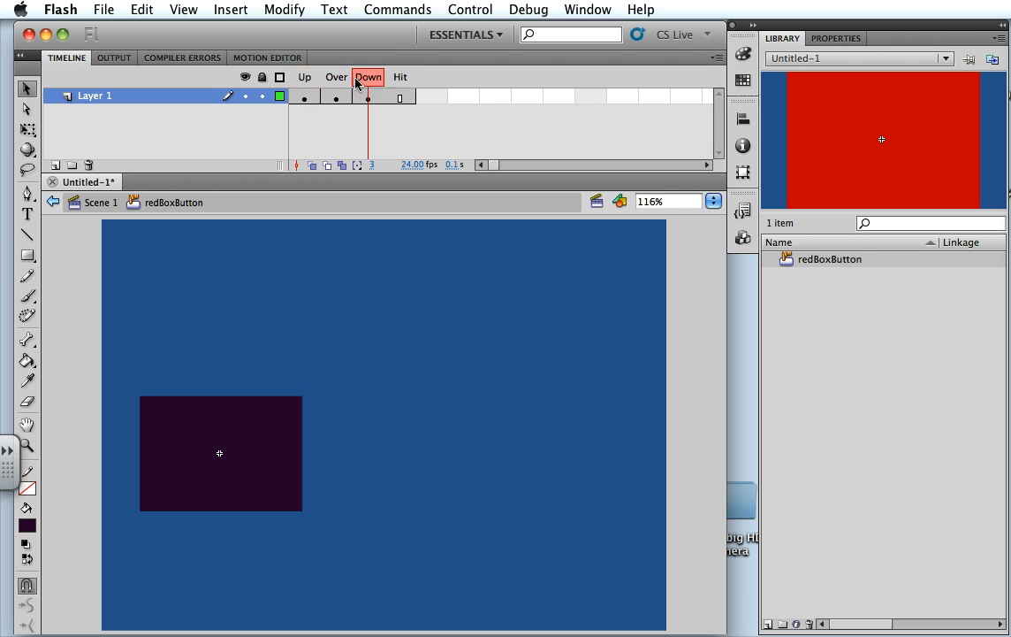
click(331, 80)
click(297, 82)
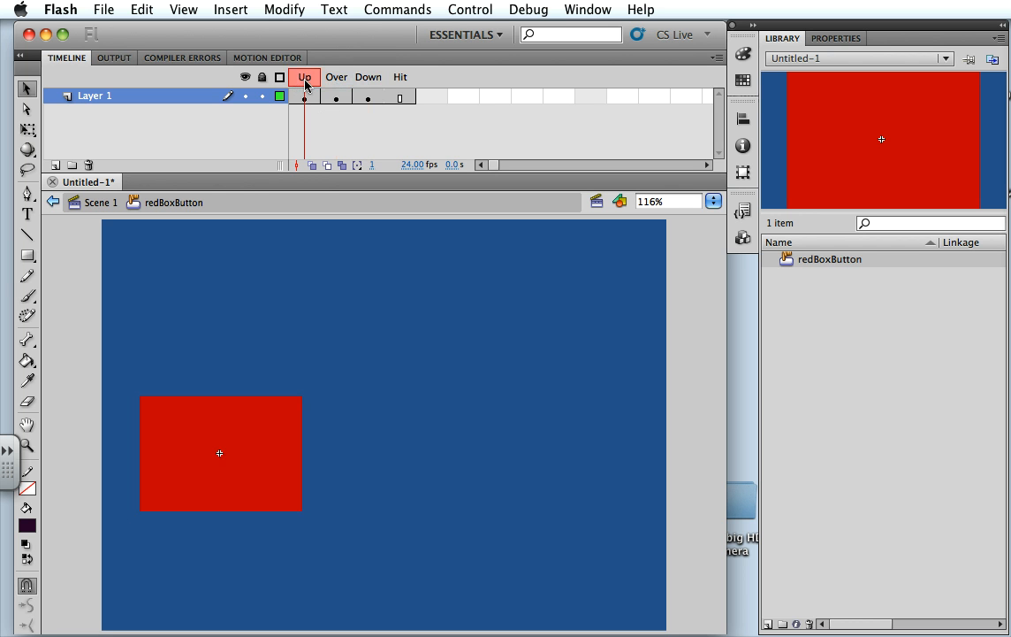
click(334, 79)
click(314, 83)
click(324, 86)
click(302, 86)
Step: Replace the Over state's artwork with a copy of the Up state's red box, pasted in place
click(339, 99)
key(Delete)
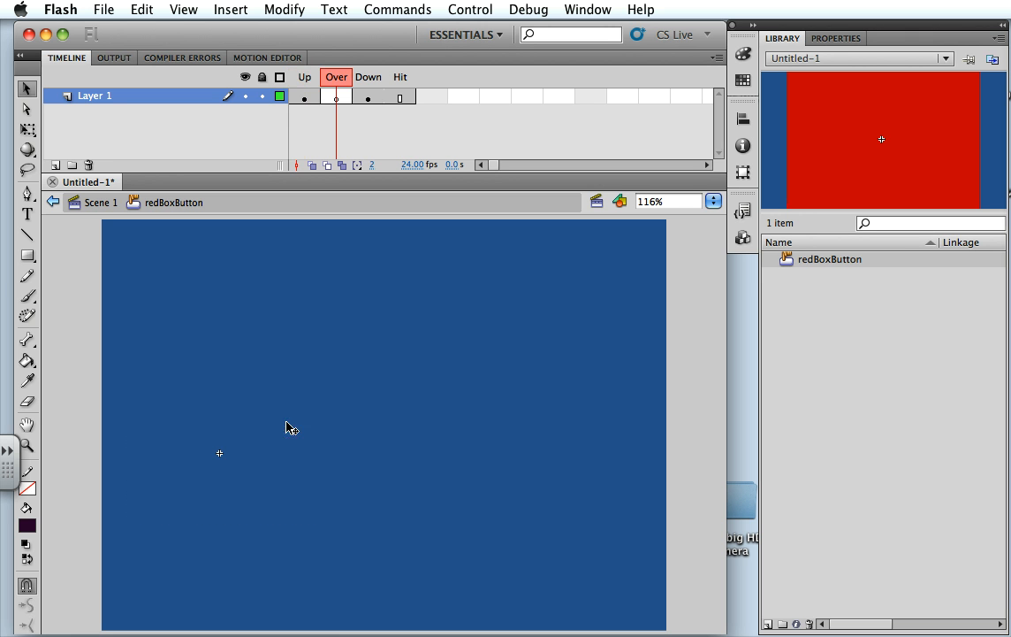
click(309, 99)
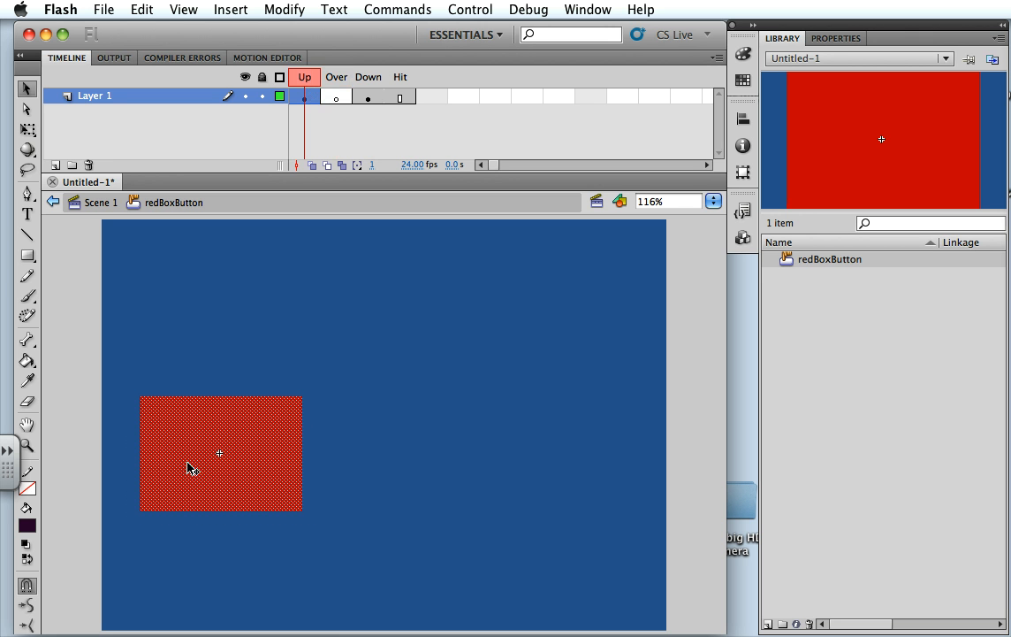
right_click(212, 421)
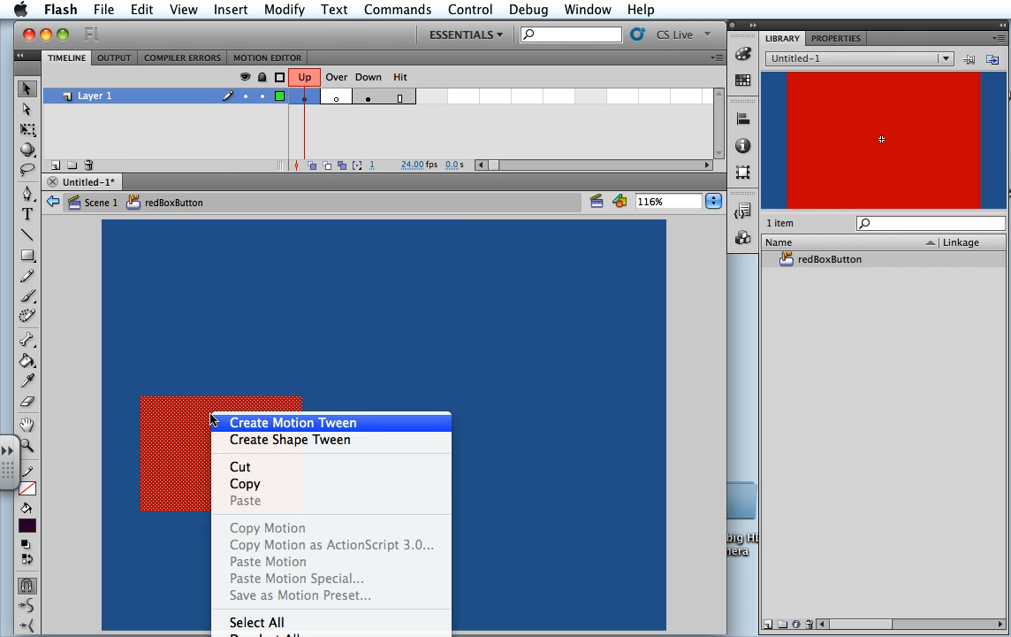
click(248, 482)
key(.)
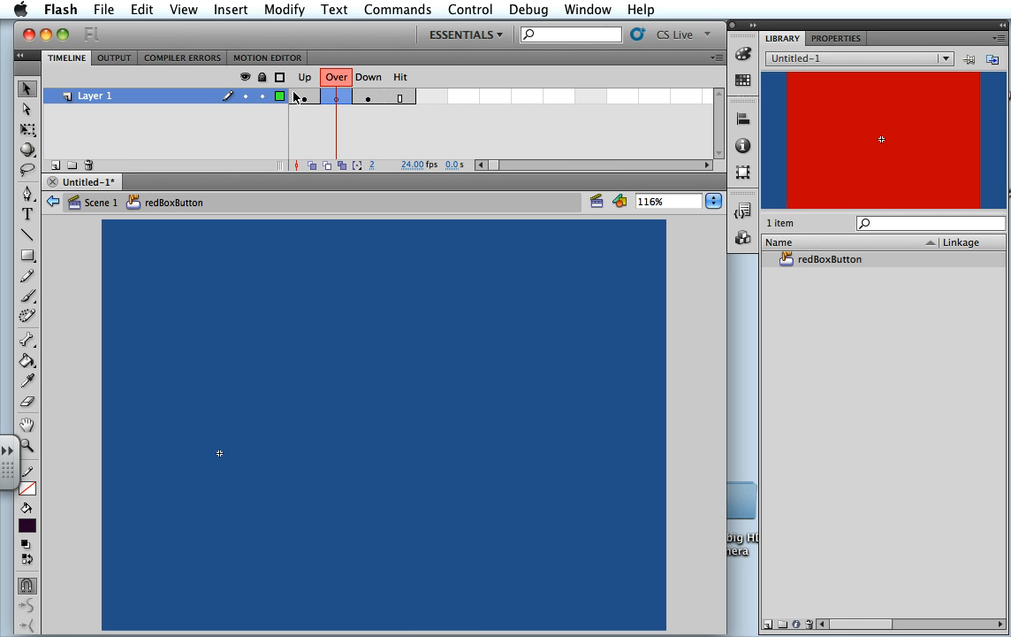
click(142, 9)
click(180, 129)
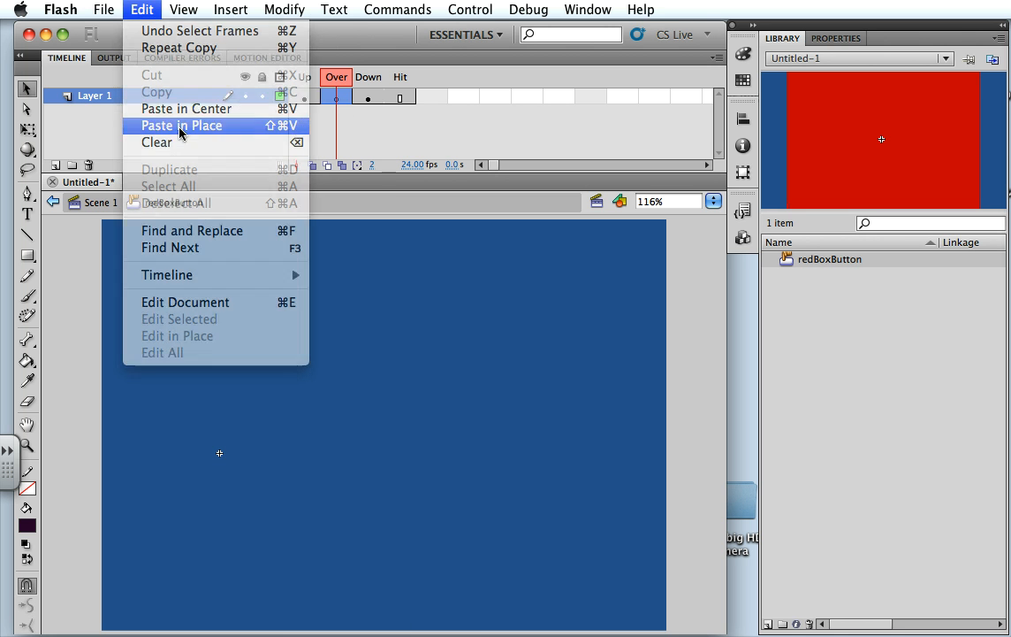
Step: Change the Over state's box fill to pink #FF66FF and deselect it
click(28, 526)
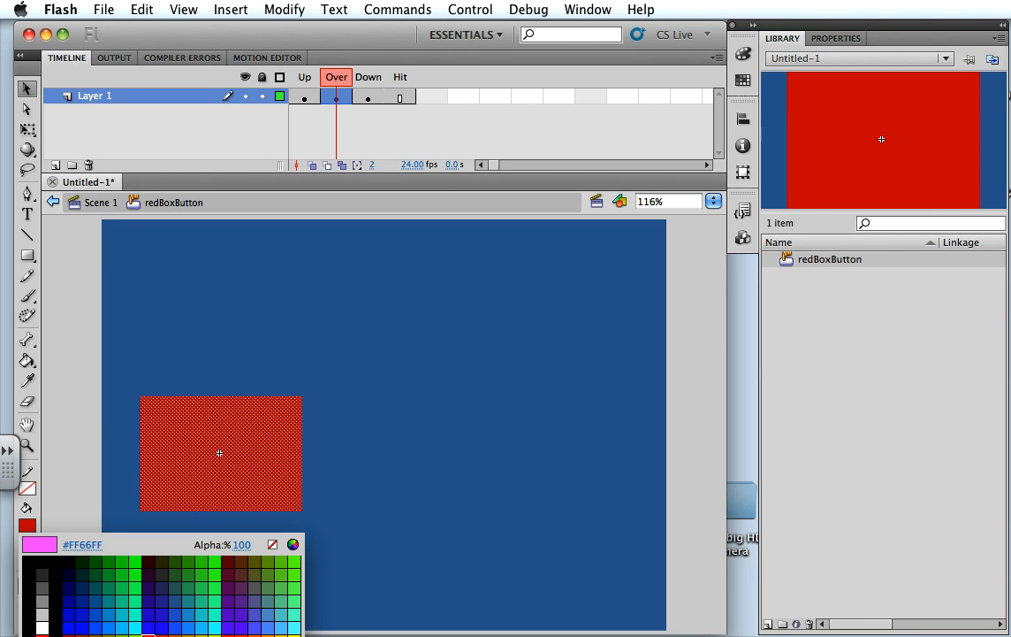
click(255, 636)
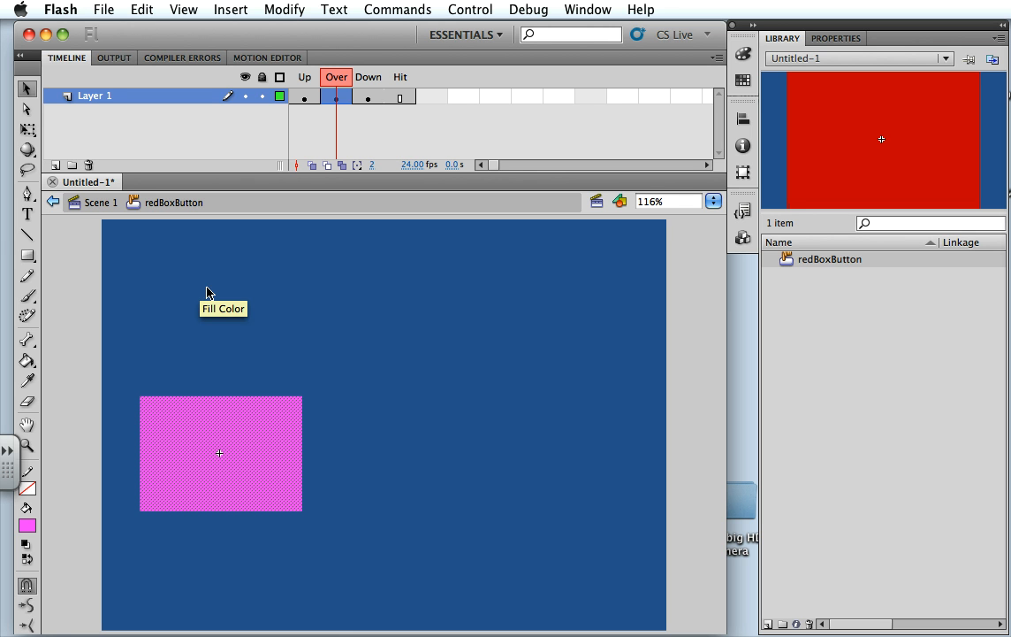
click(229, 327)
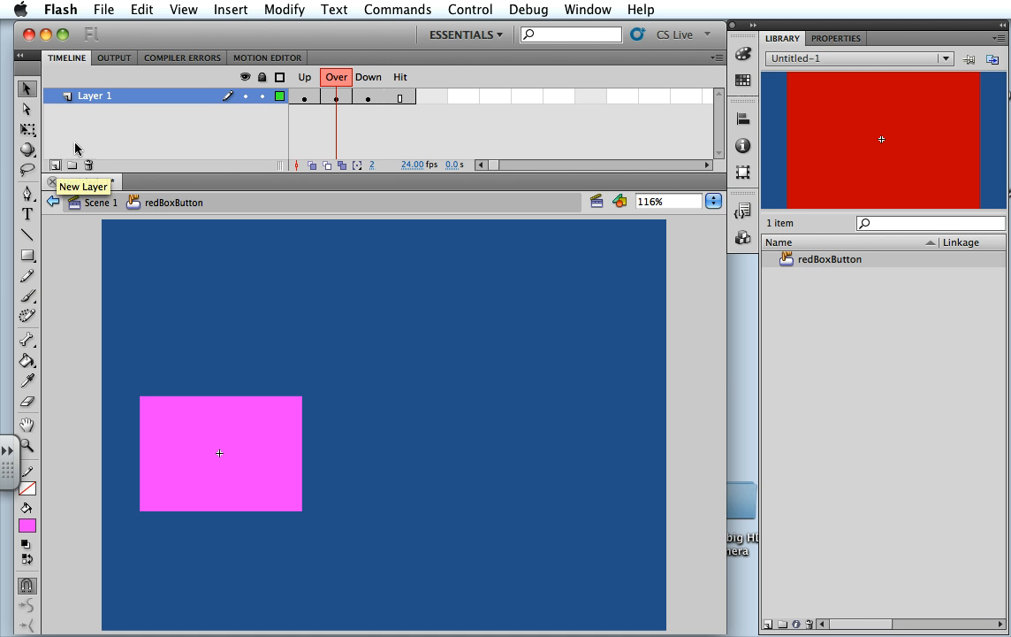
Step: Rename the button's Layer 1 to "static states"
double_click(95, 95)
text(s)
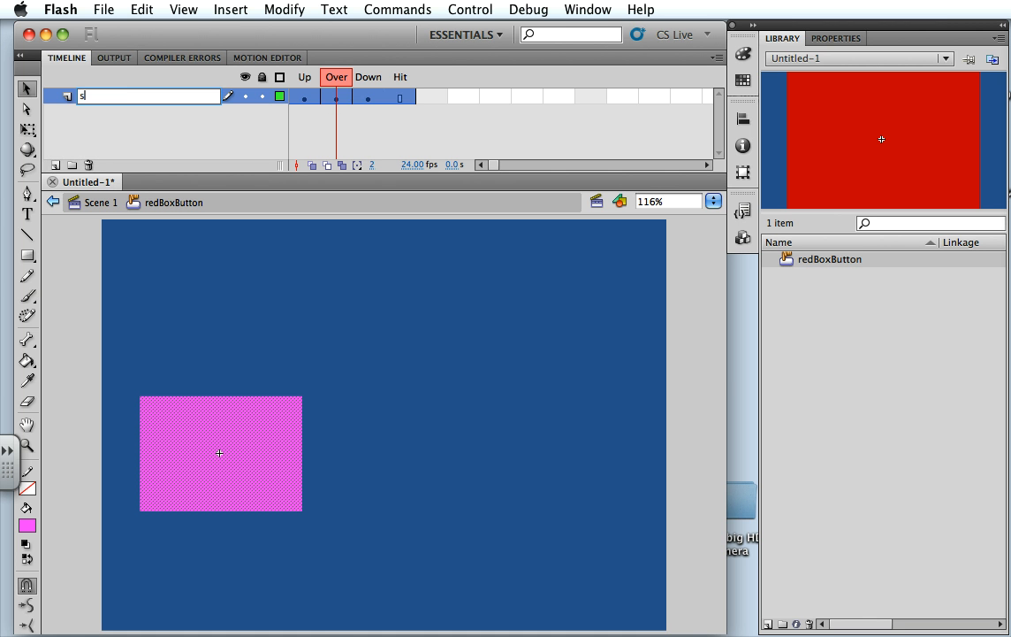
text(tatic states)
key(Return)
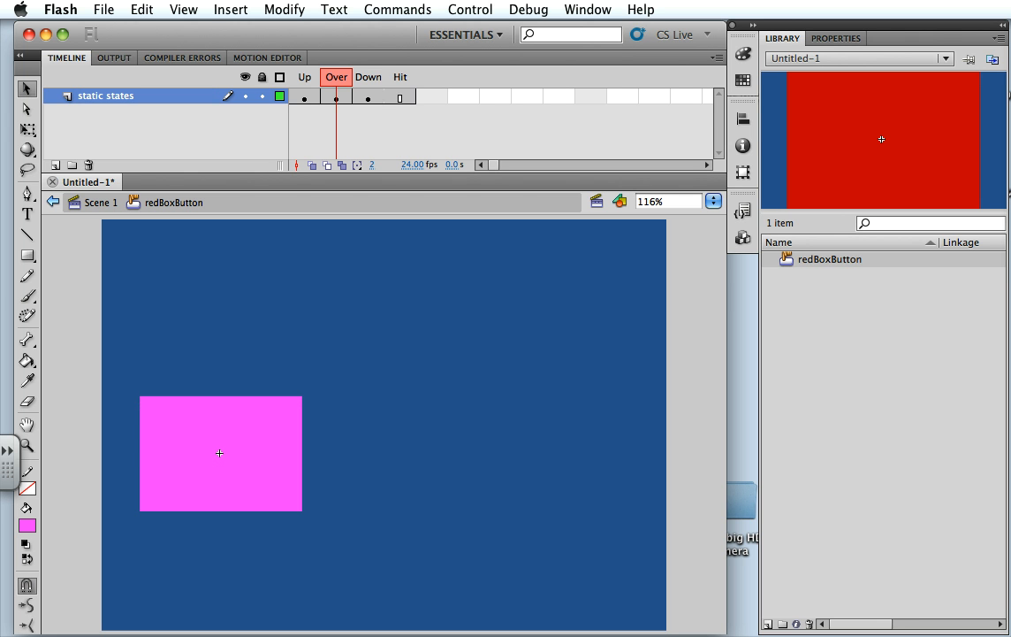
Step: Add a layer named "movie clips" above the static states and insert a keyframe at its Over state
click(56, 164)
double_click(97, 94)
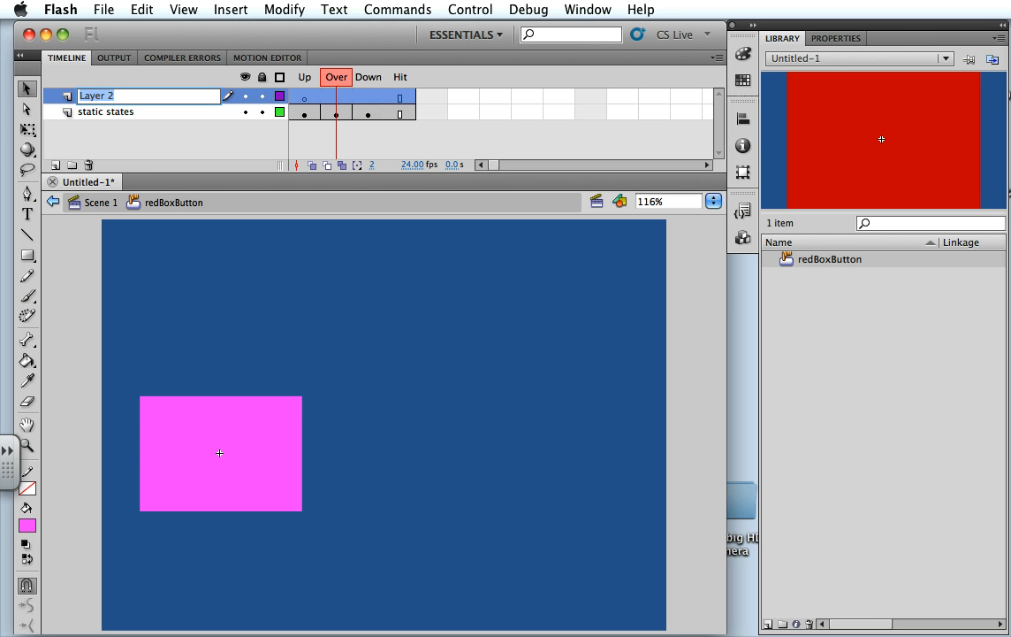
text(movie clips)
key(Return)
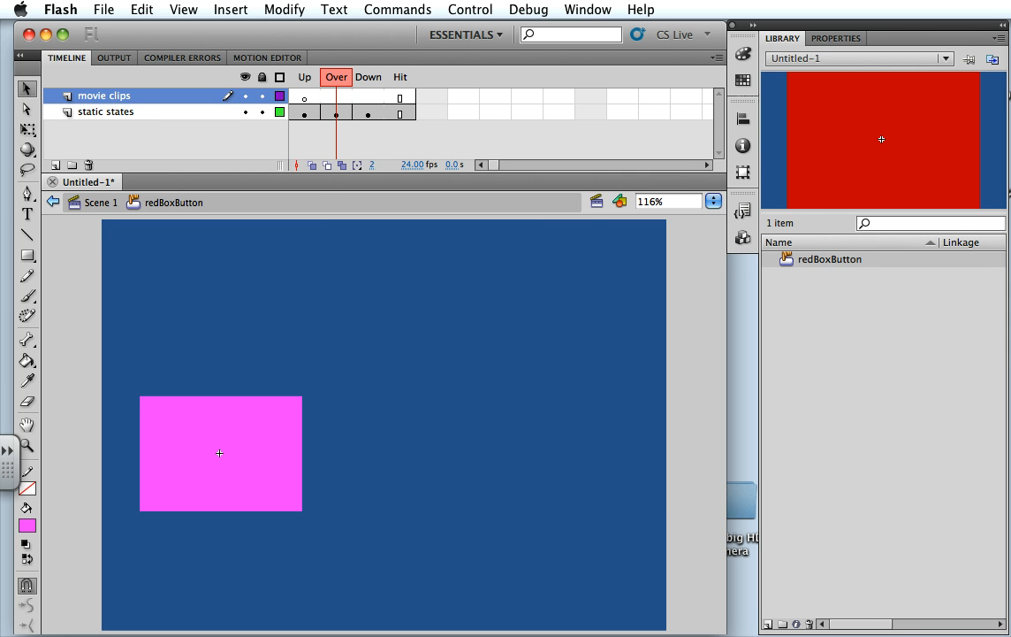
right_click(345, 96)
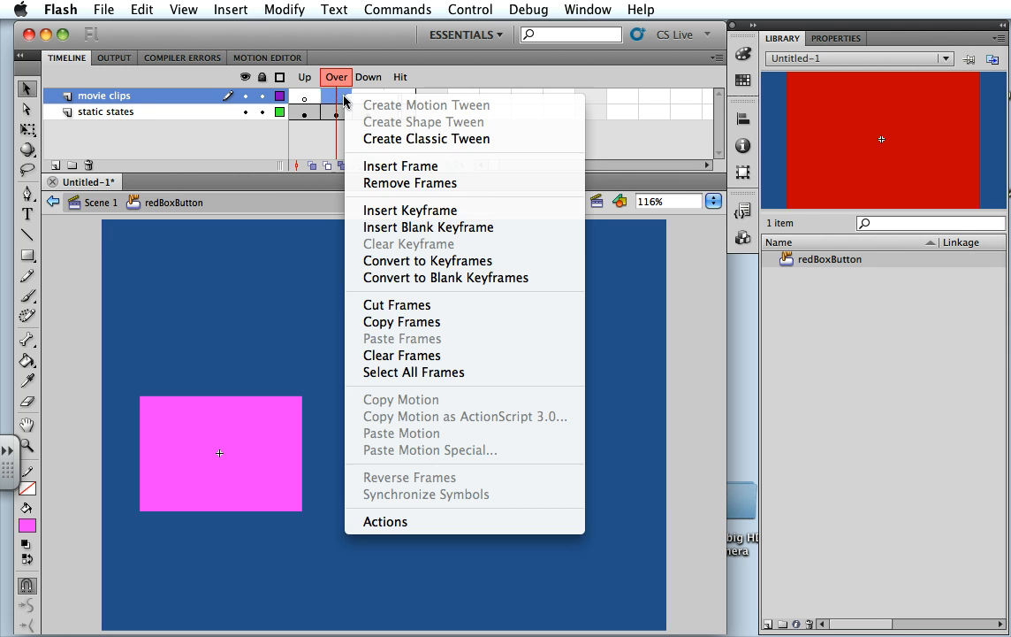
click(398, 207)
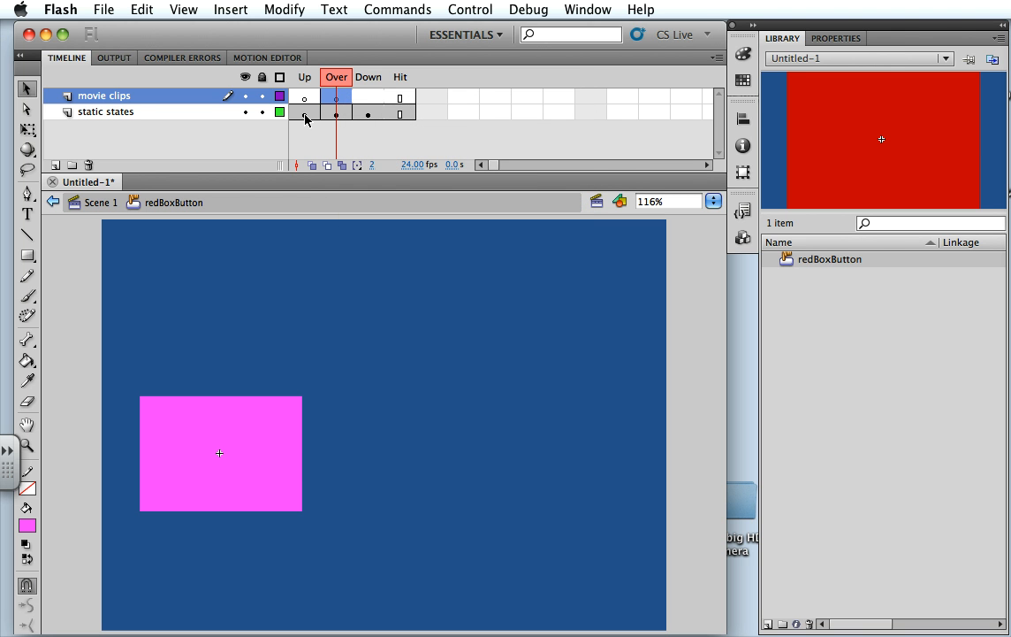
Step: Copy the red box from the Up state of the static states layer
click(304, 112)
right_click(257, 413)
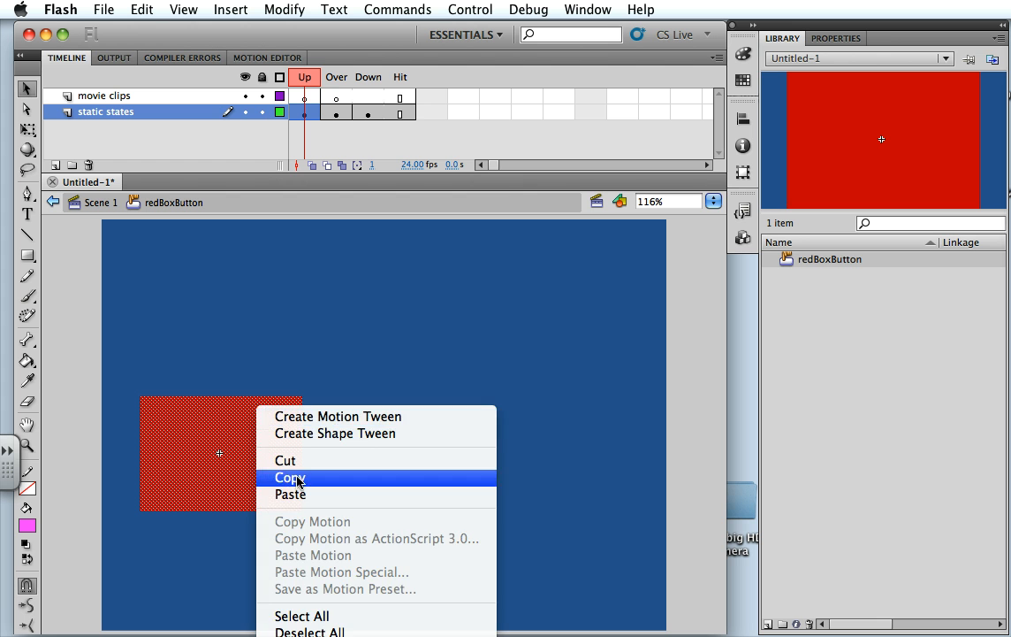
click(297, 479)
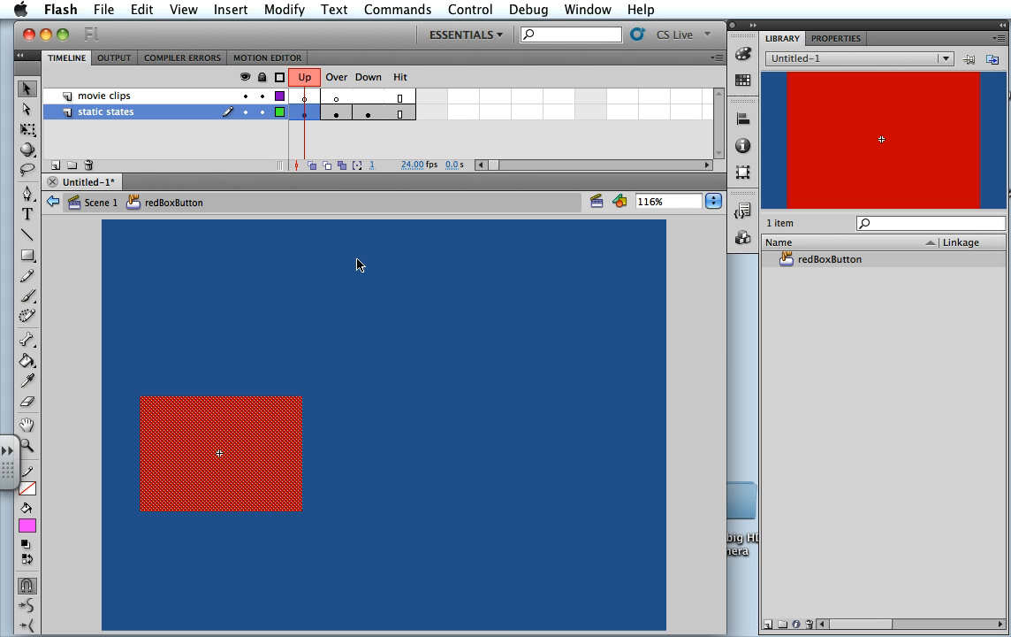
click(335, 271)
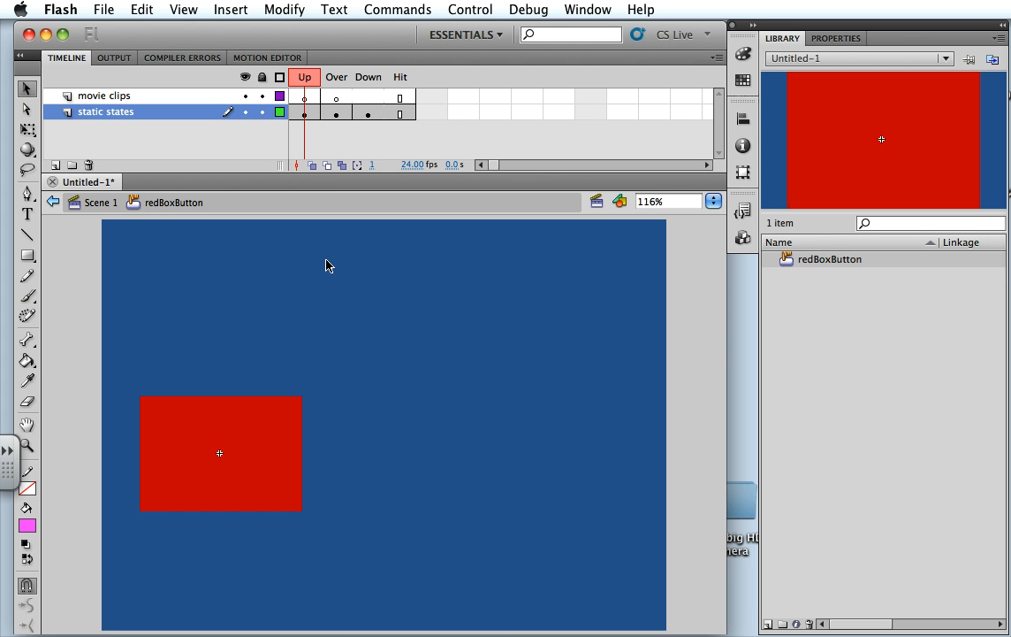
Step: From the movie clips layer's Over frame, create a new Movie Clip symbol named "redBoxButtonTweenToOver"
click(336, 95)
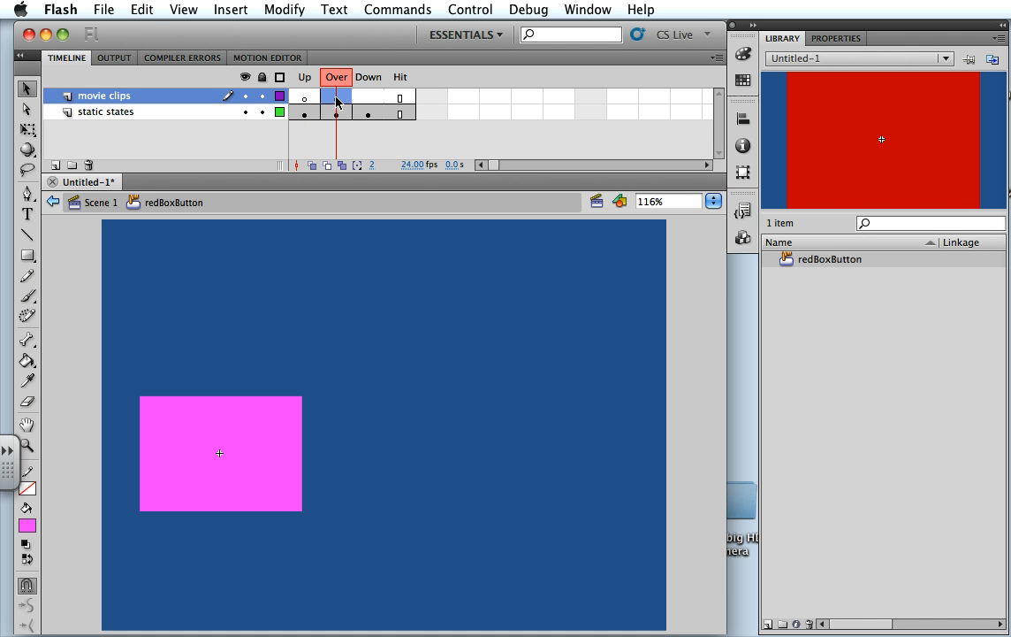
click(214, 11)
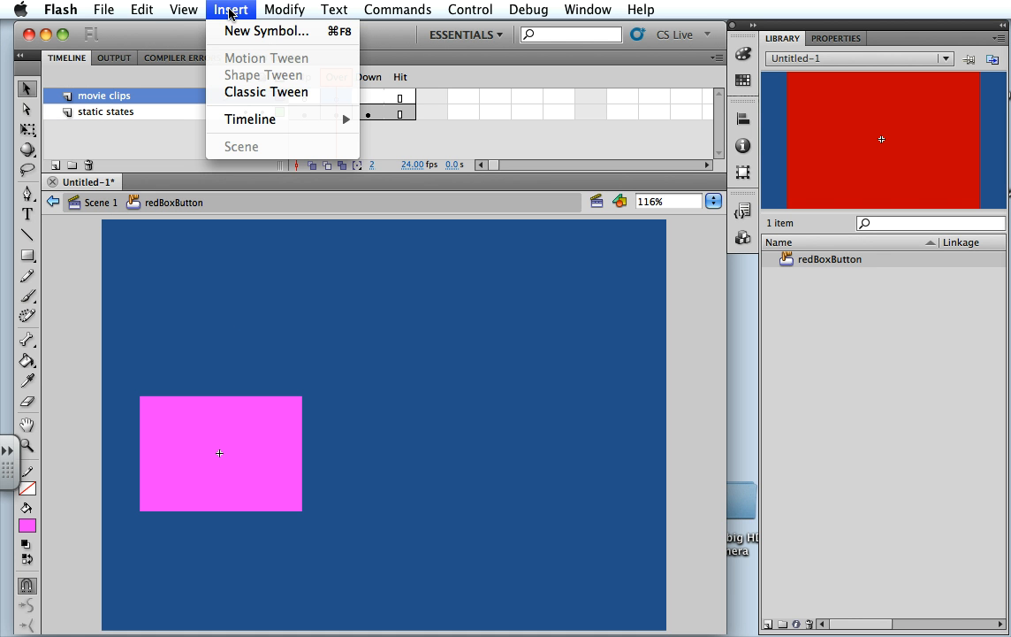
click(233, 32)
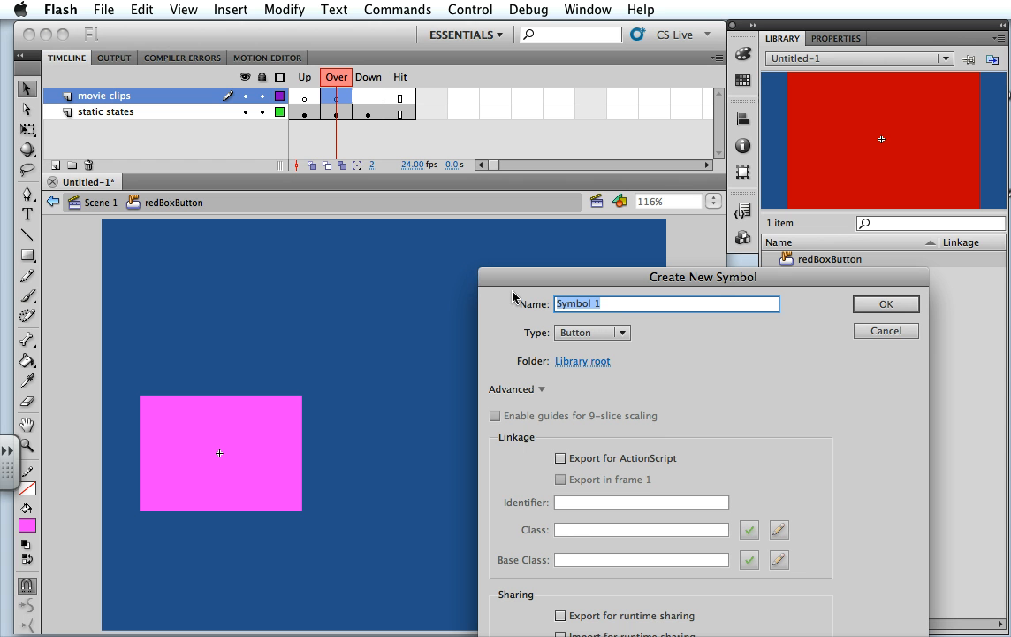
text(redBoxButtonTweento)
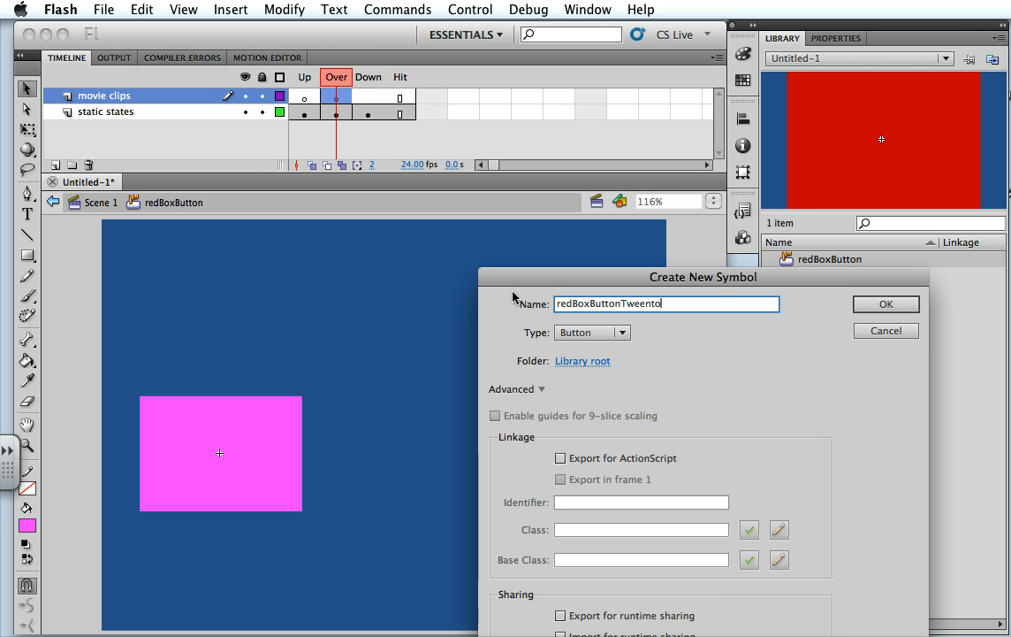
key(BackSpace)
text(ToOVer)
key(BackSpace)
text(ver)
click(593, 333)
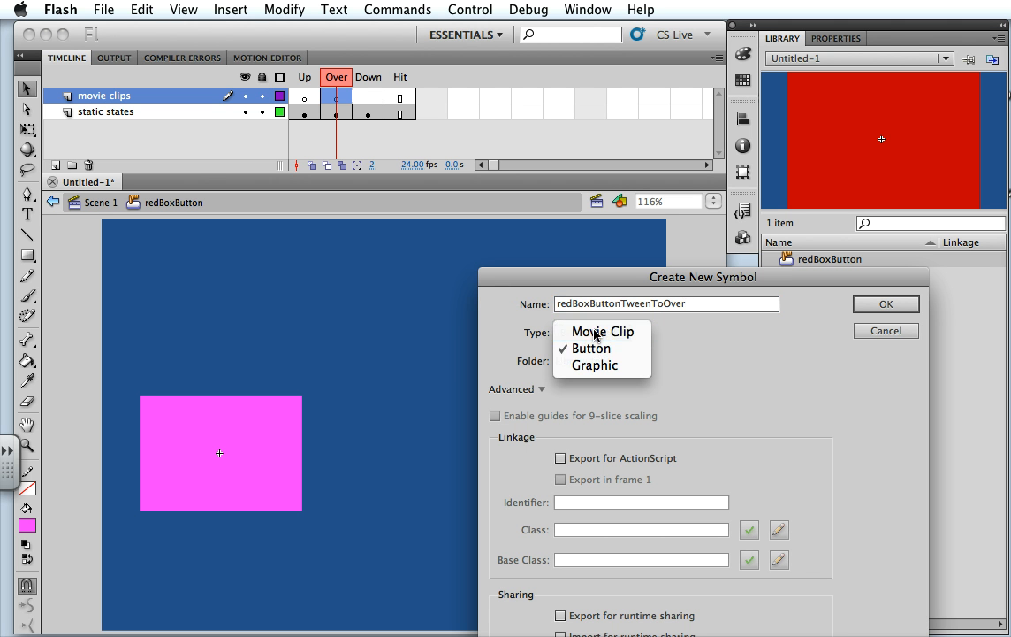
click(597, 333)
click(886, 303)
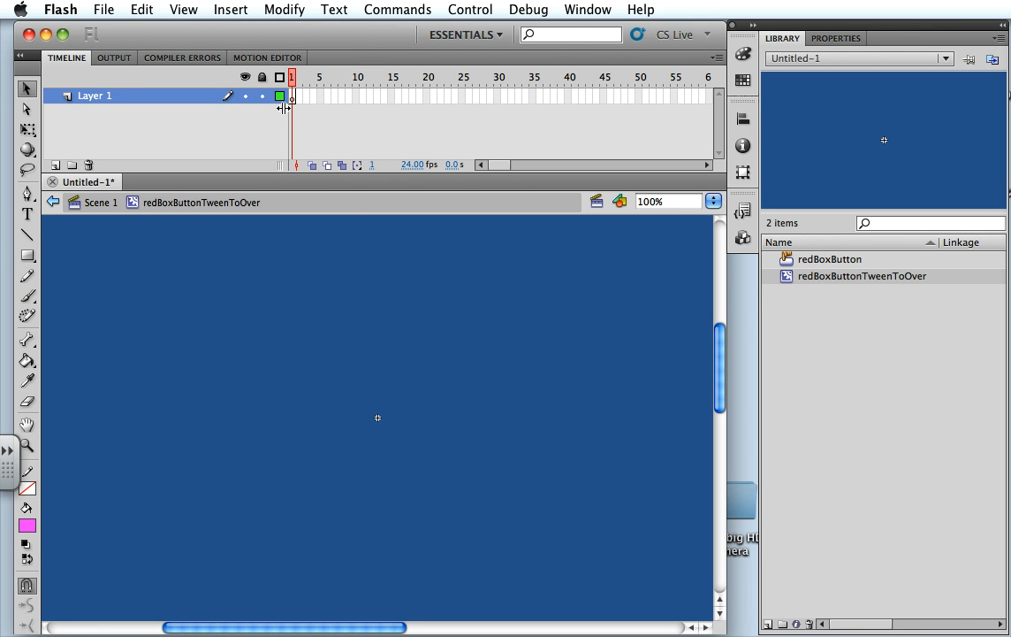
Step: Paste the copied red box in place in frame 1 of the movie clip and insert a keyframe at frame 24
click(142, 9)
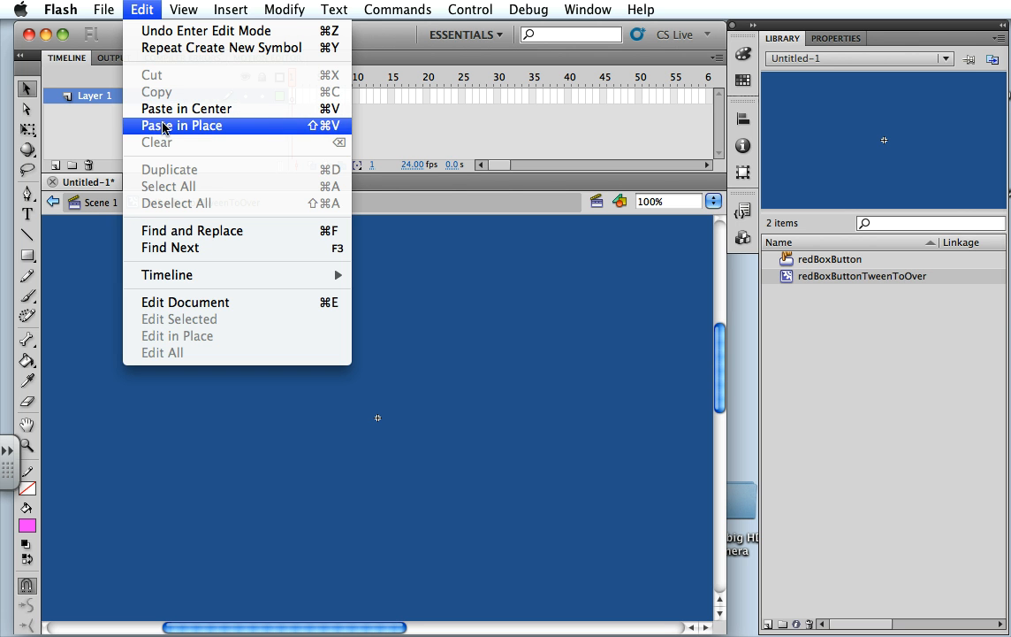
click(162, 128)
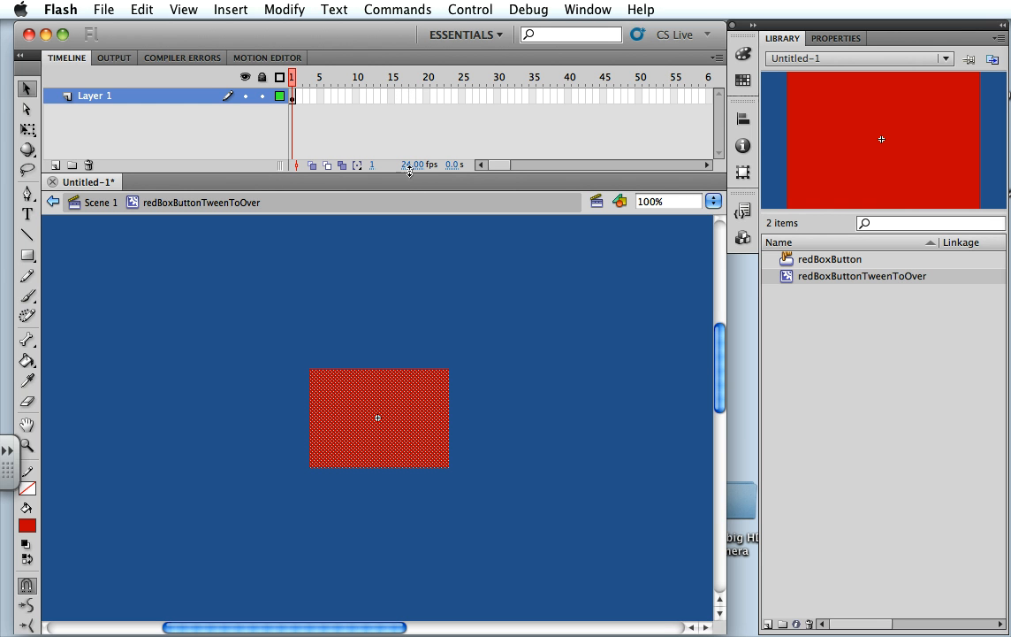
click(454, 96)
right_click(454, 97)
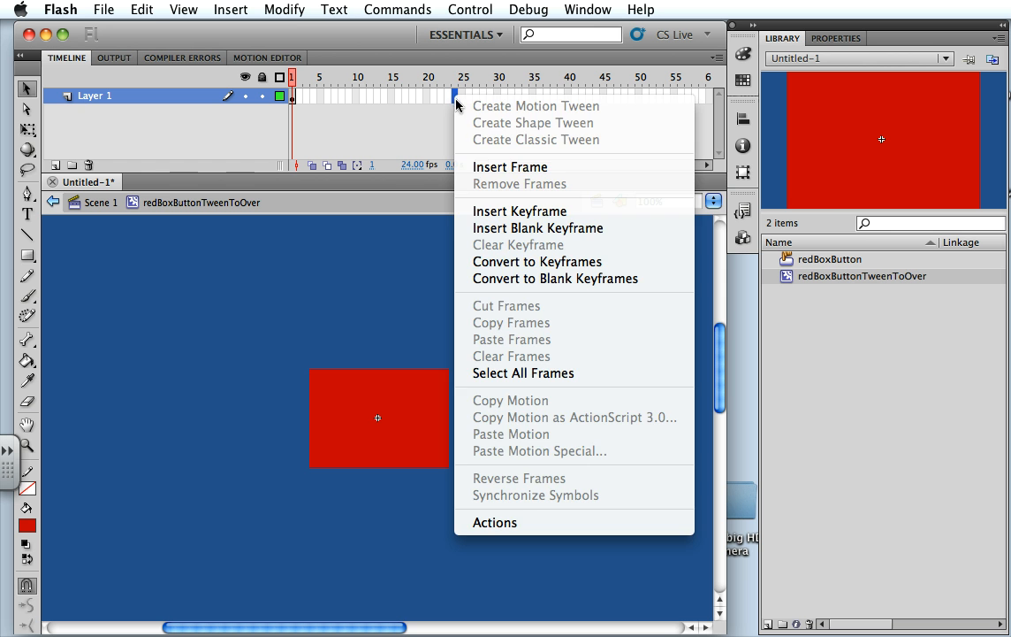
click(513, 212)
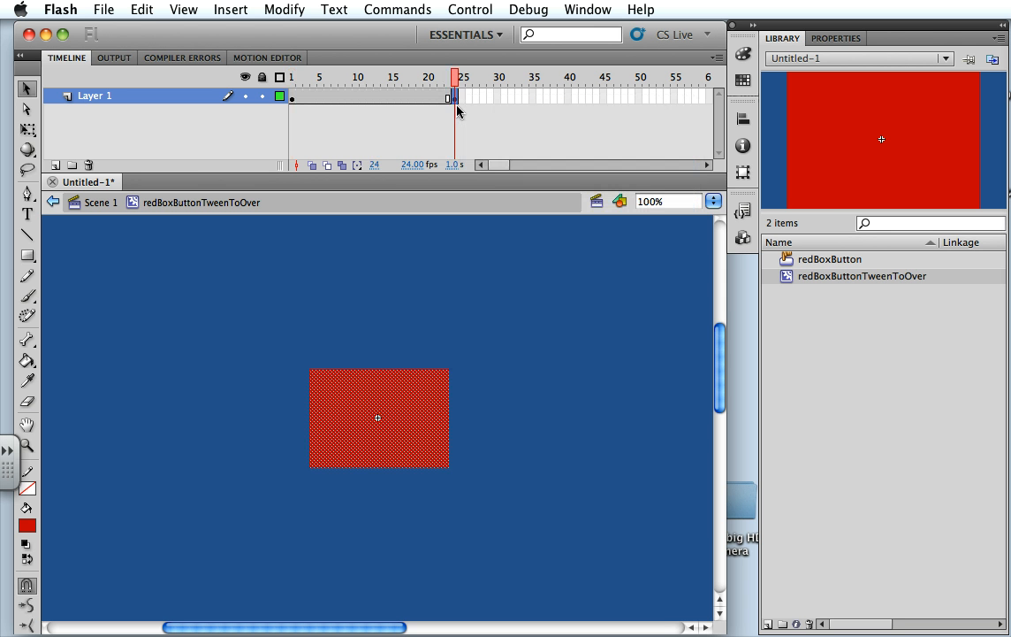
Step: Fill the box at frame 24 with pink #FF66FF and create a shape tween between the two keyframes
click(27, 527)
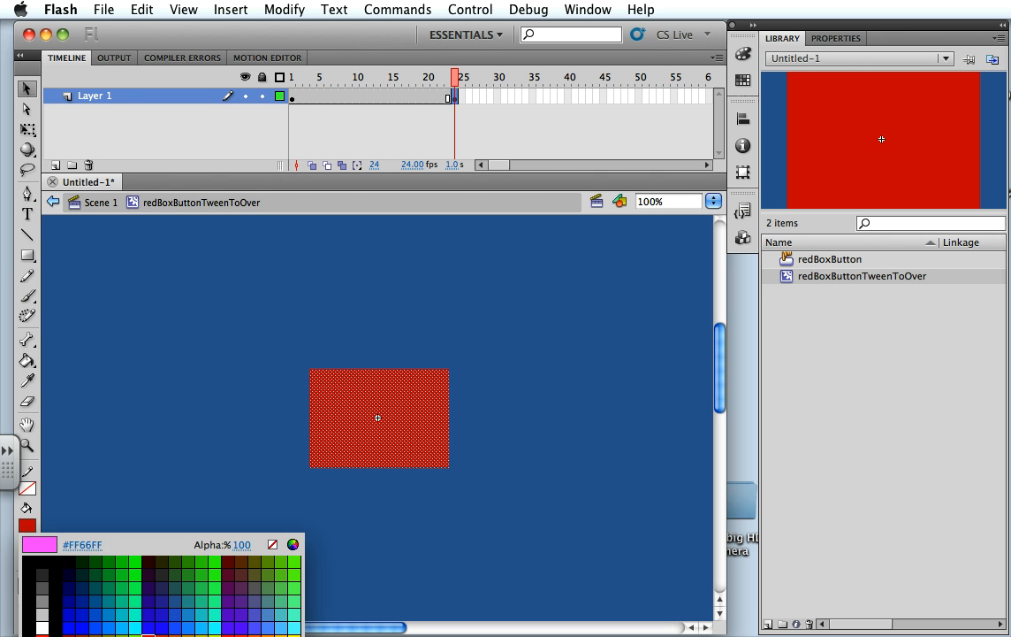
click(148, 634)
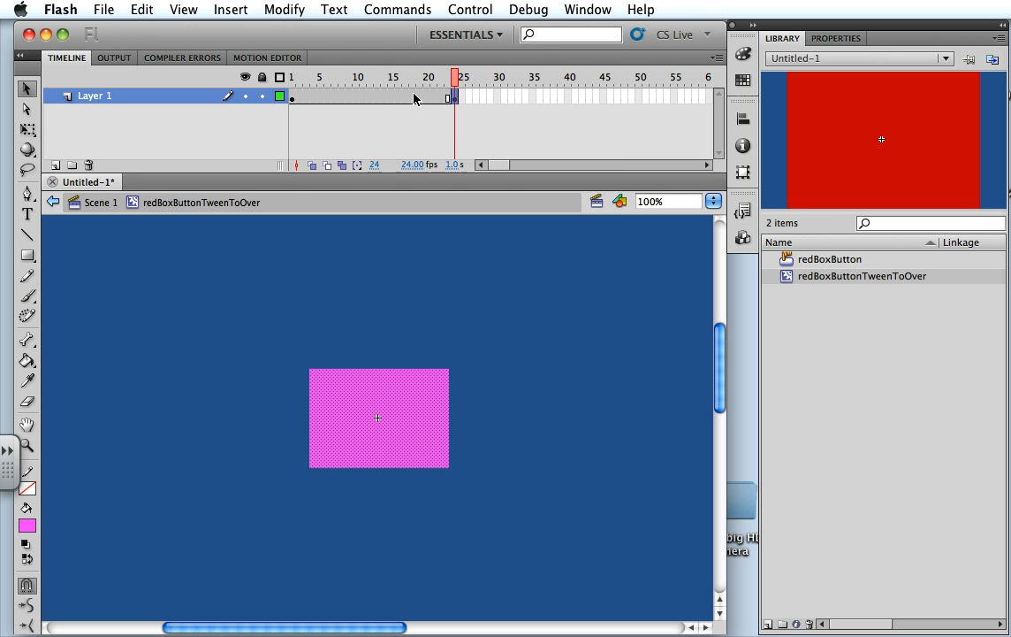
right_click(374, 94)
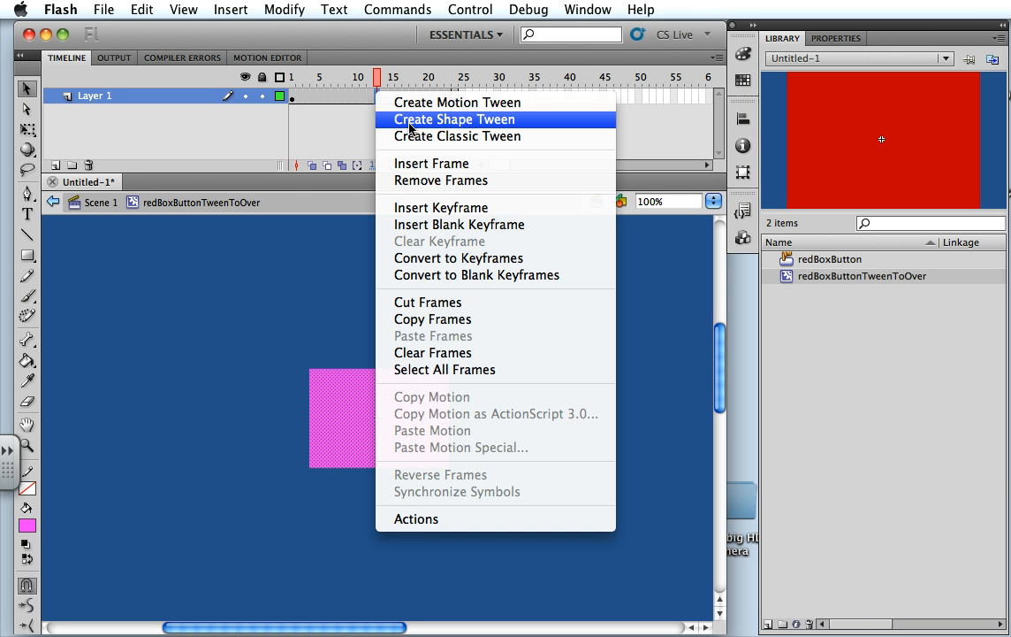
click(409, 119)
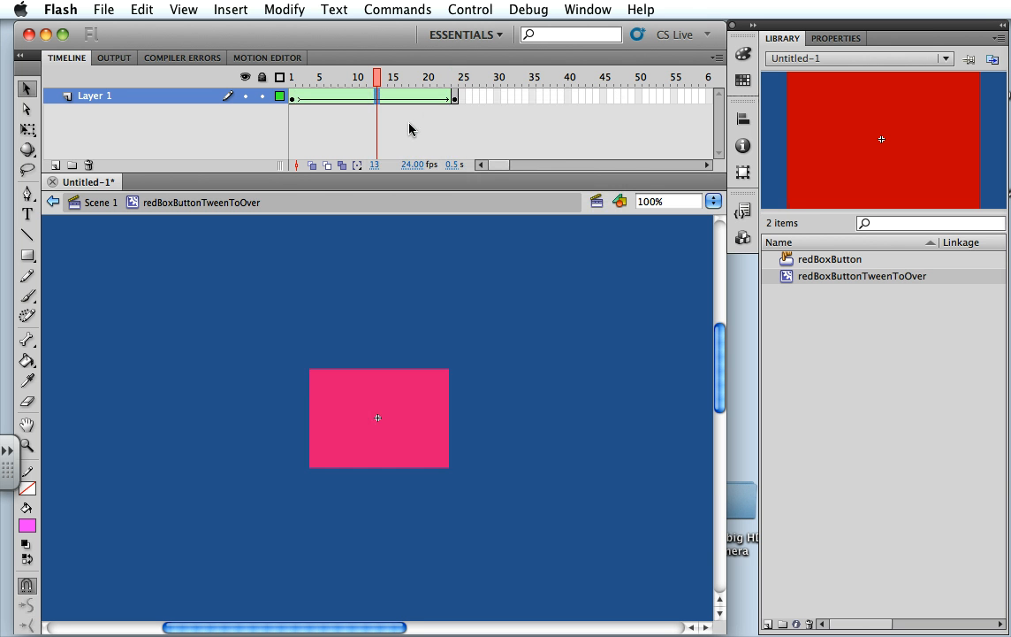
Step: Copy the shape tween frames 1 to 24 and paste them starting at frame 25 of the same layer
click(294, 78)
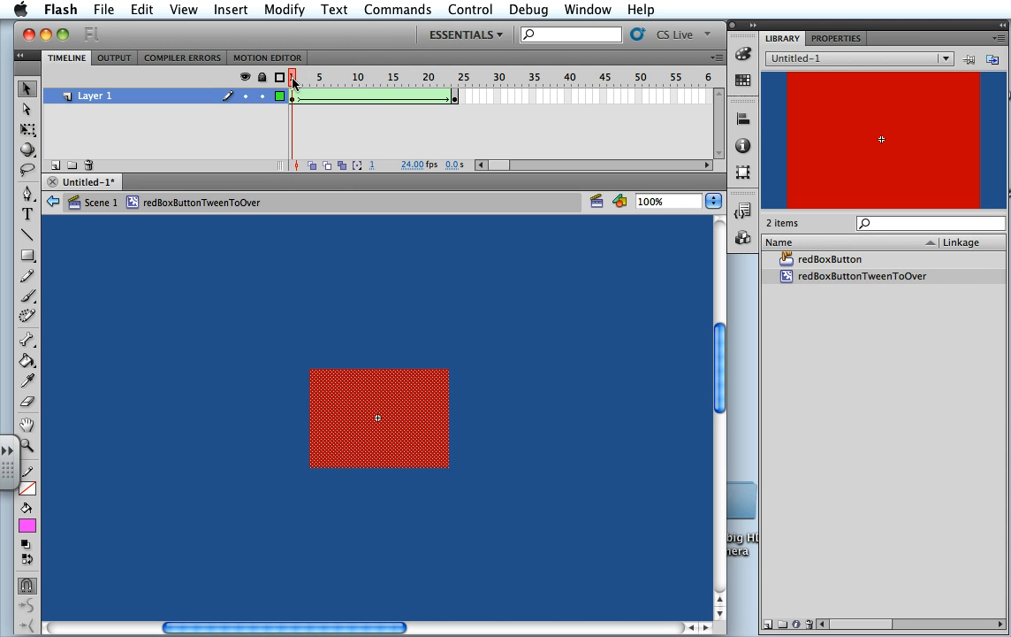
drag(298, 82, 452, 89)
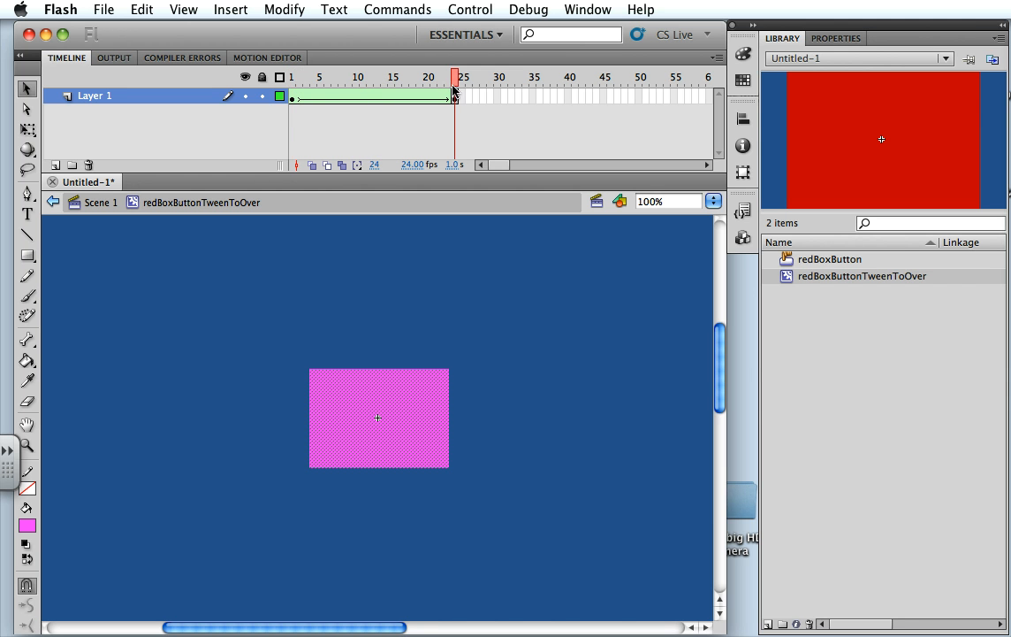
click(453, 86)
click(345, 102)
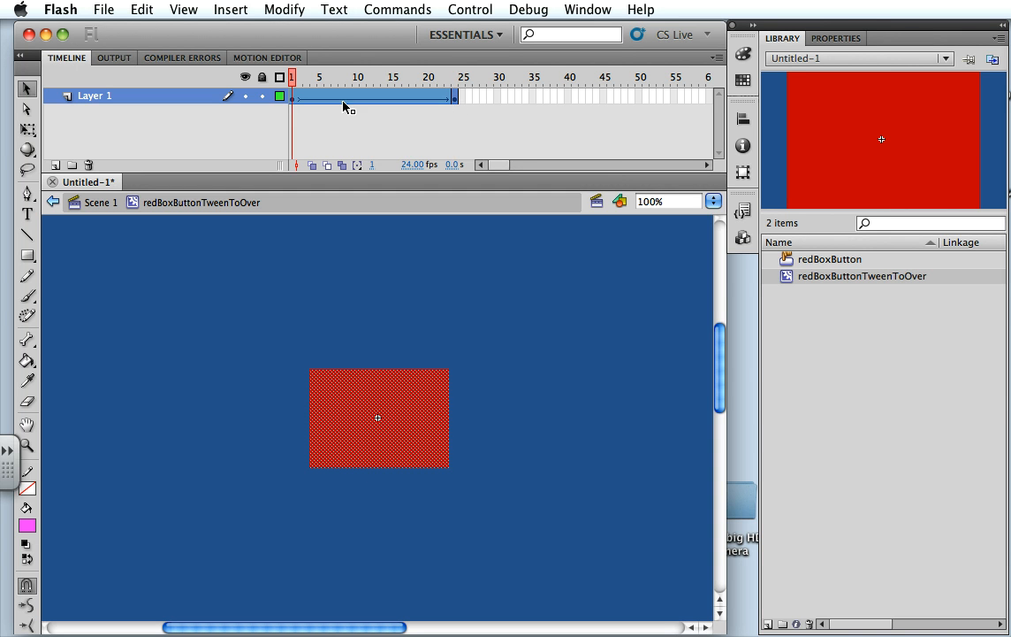
right_click(378, 93)
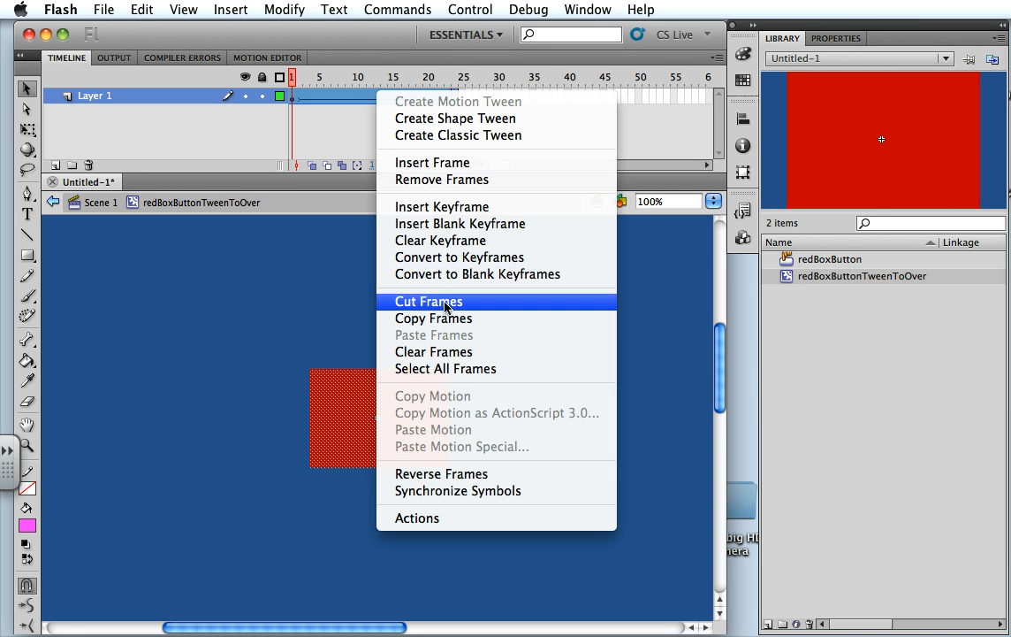
click(414, 318)
click(463, 97)
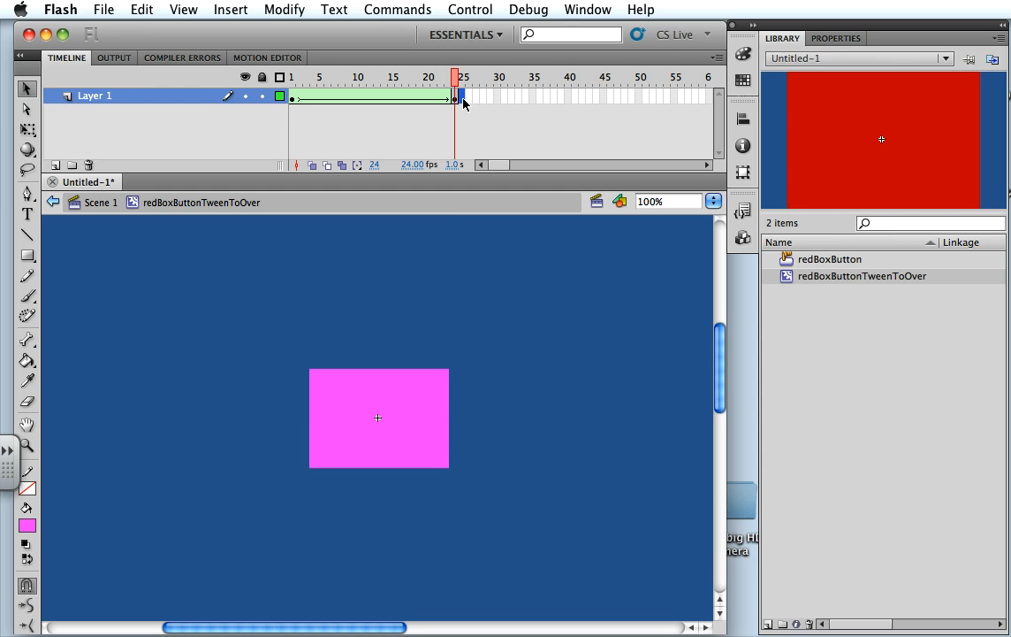
right_click(463, 99)
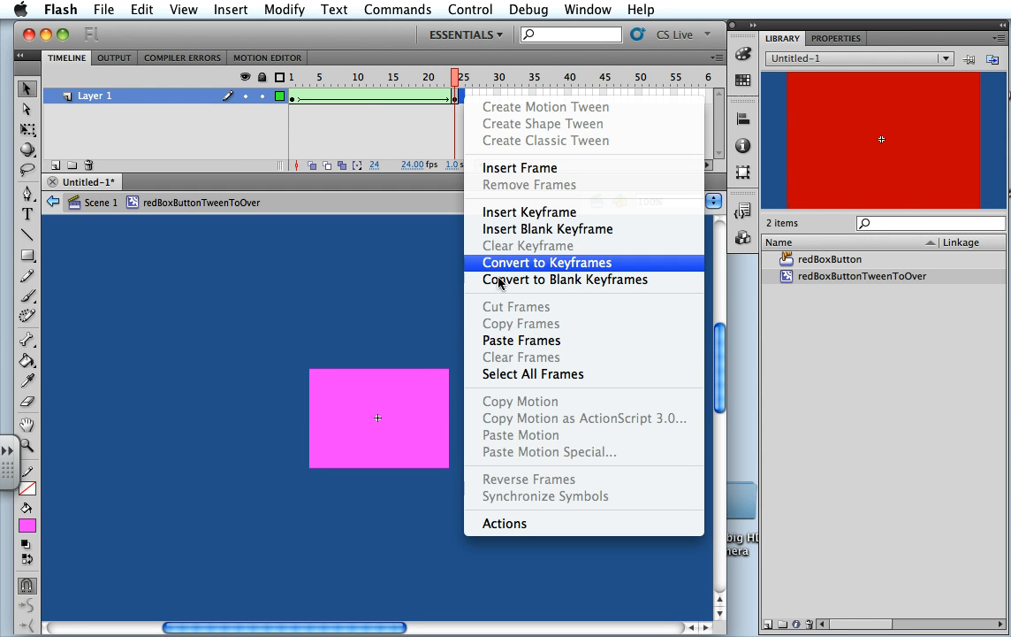
click(502, 341)
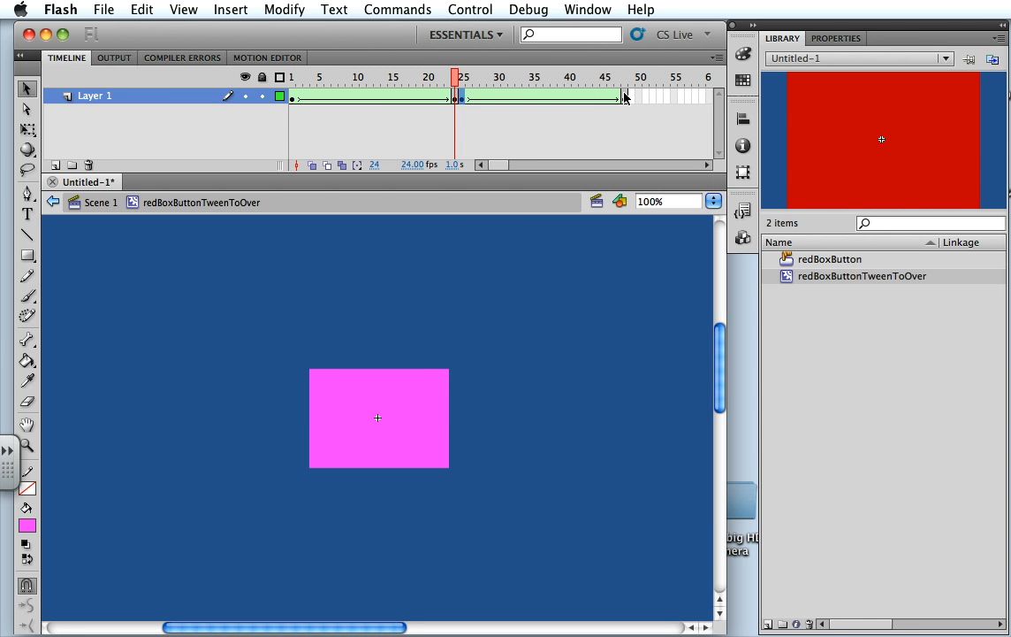
Step: Reverse the pasted frames 25 to 48 and scrub through the whole red-to-pink-to-red animation
click(550, 99)
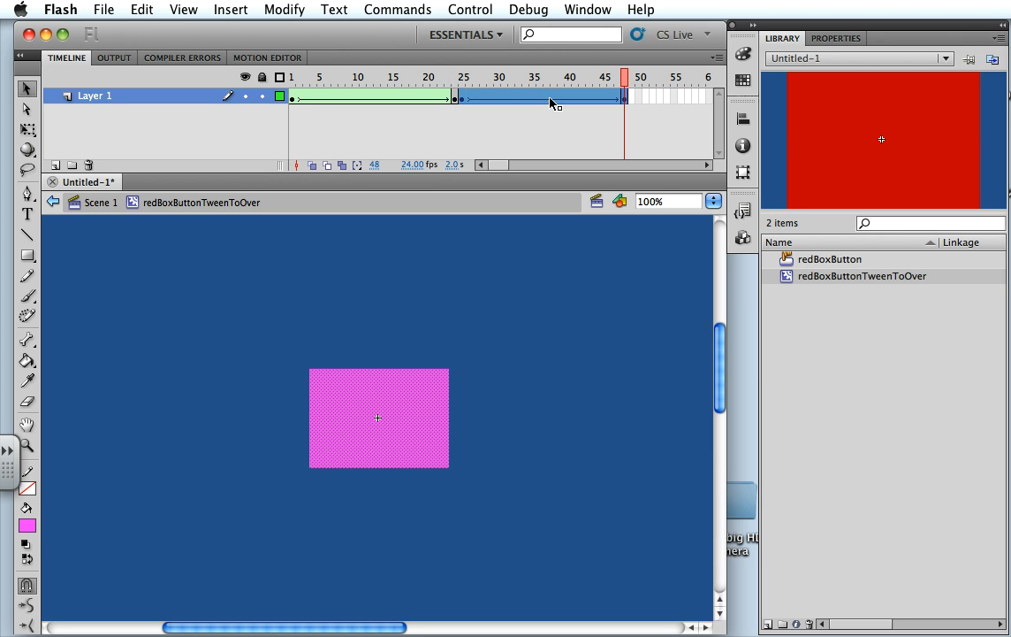
right_click(550, 100)
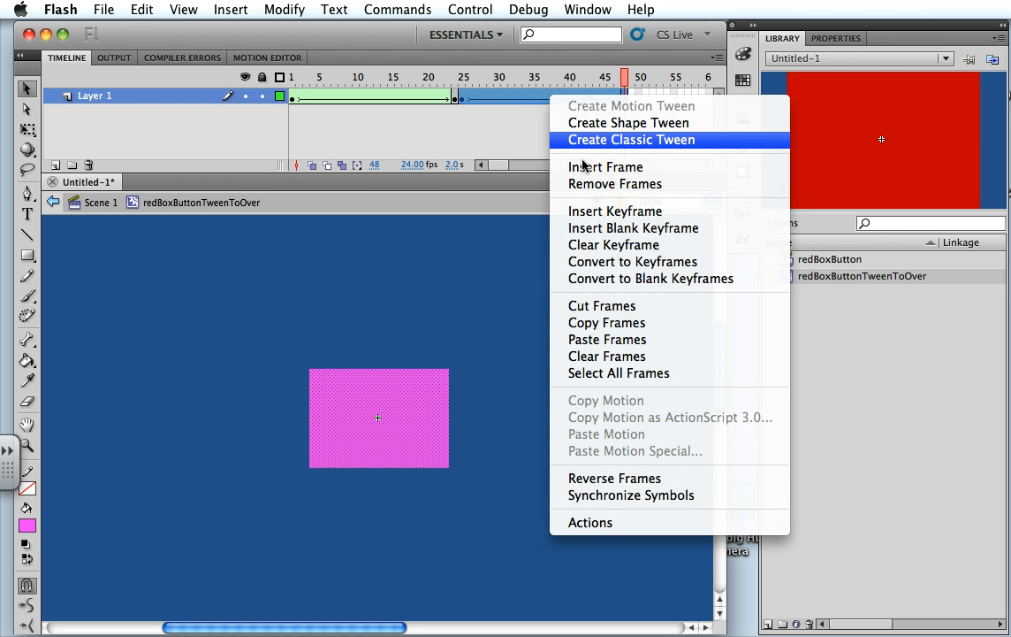
click(576, 478)
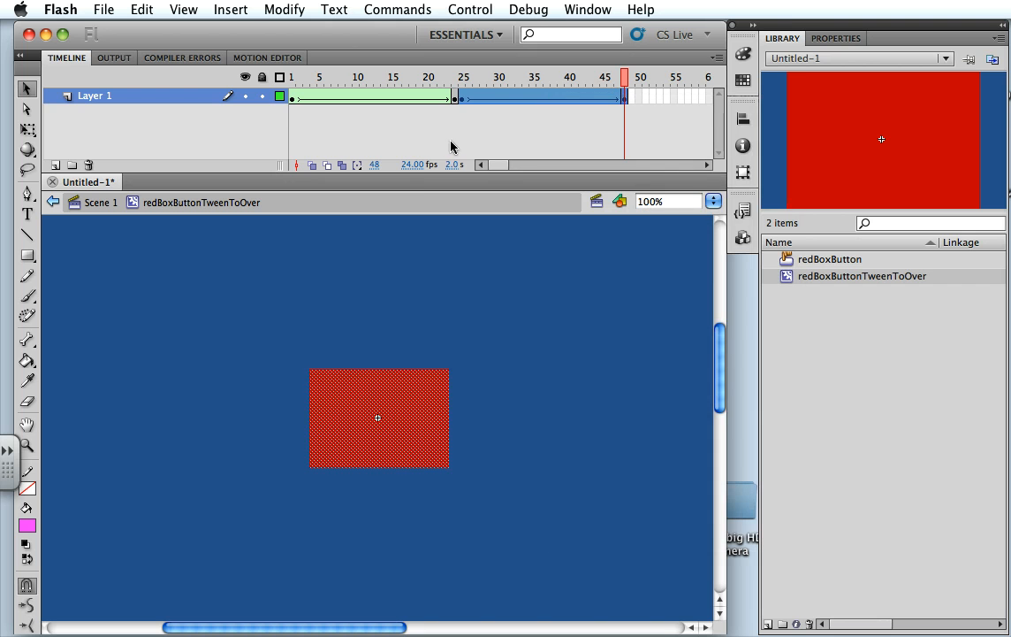
click(552, 132)
drag(625, 83, 279, 85)
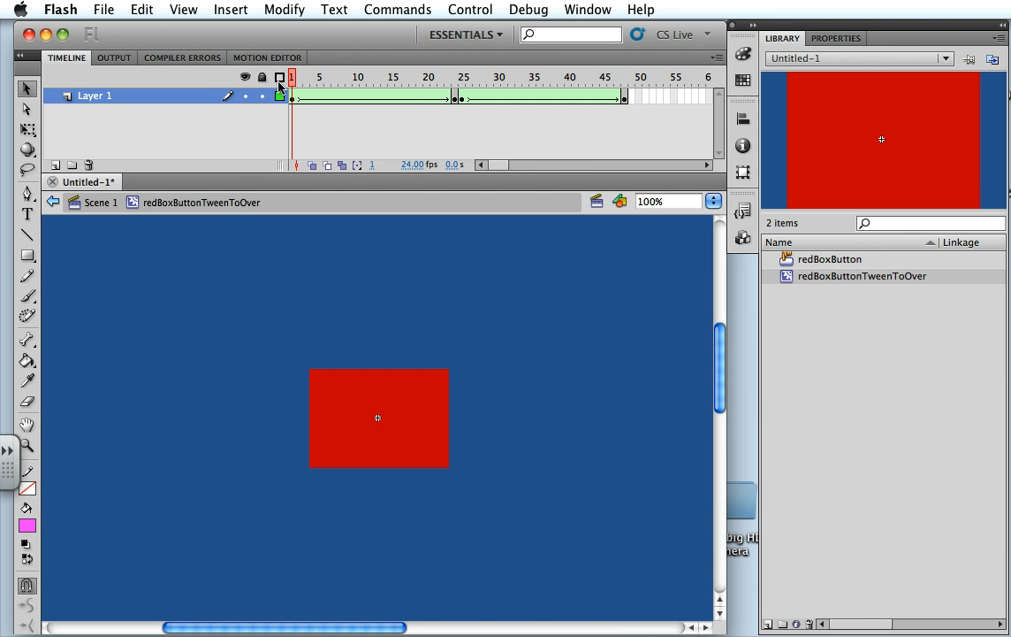
drag(279, 85, 633, 106)
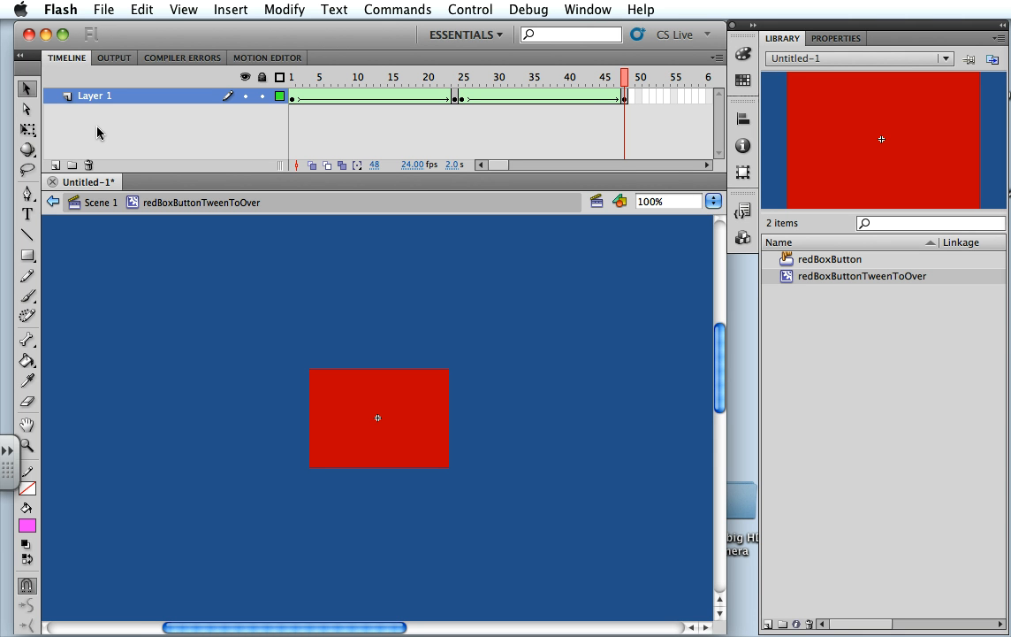
Step: Reopen the red box button and place redBoxButtonTweenToOver over the box in the movie clips layer's Over frame
click(106, 210)
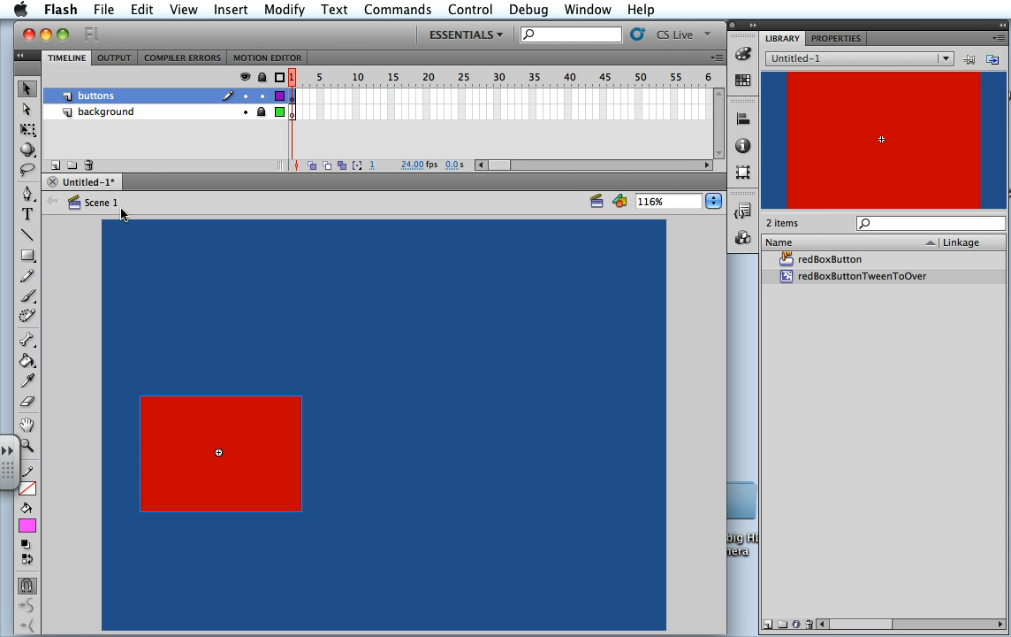
double_click(257, 436)
click(339, 98)
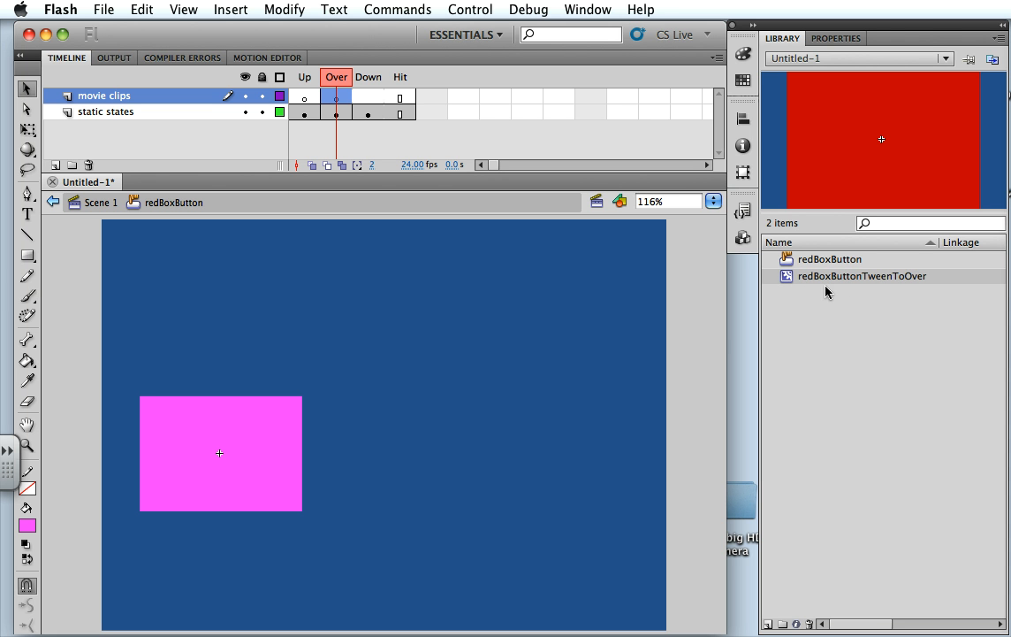
drag(808, 279, 265, 429)
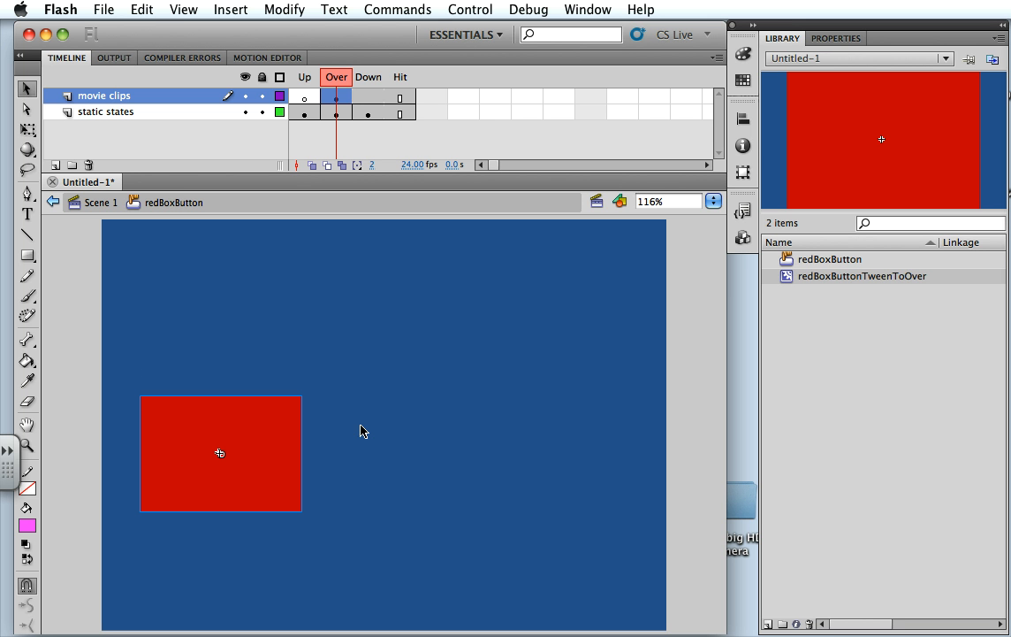
Step: Hide the movie clips layer and delete the pink box from the static states layer's Over frame
click(337, 114)
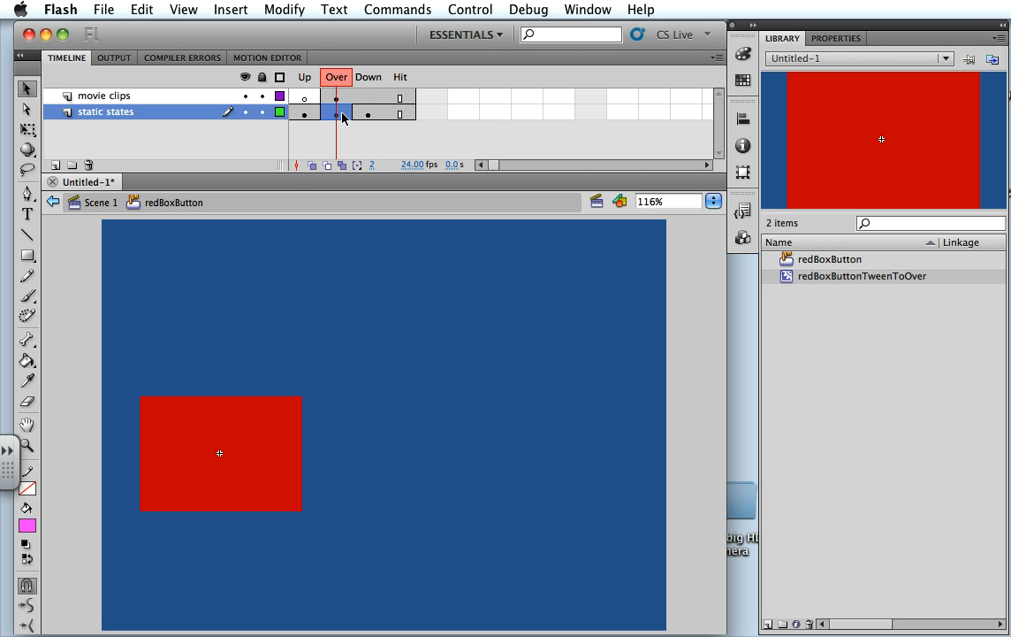
click(245, 95)
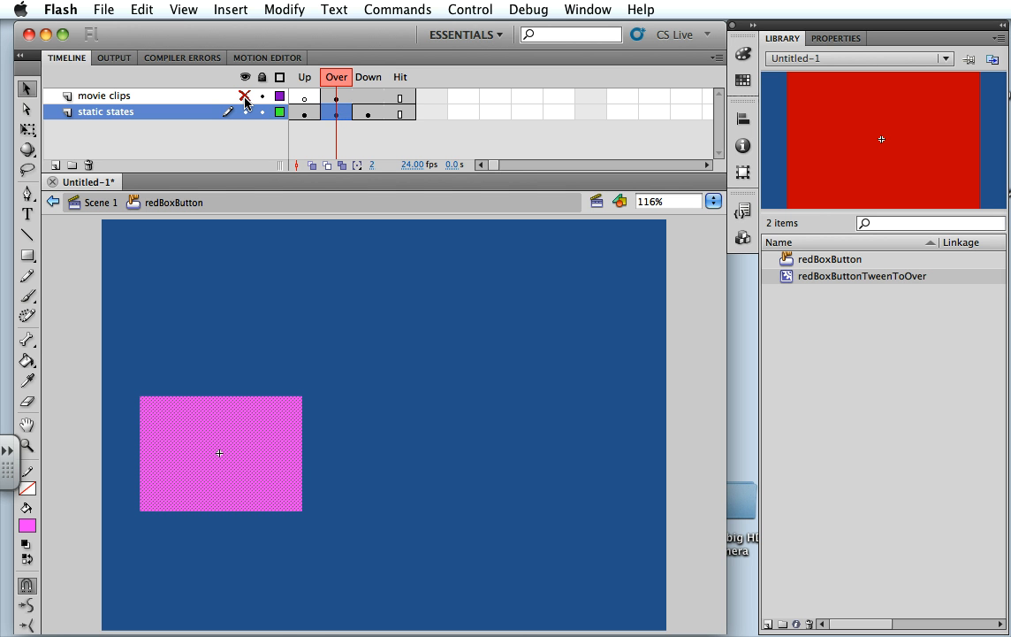
right_click(284, 445)
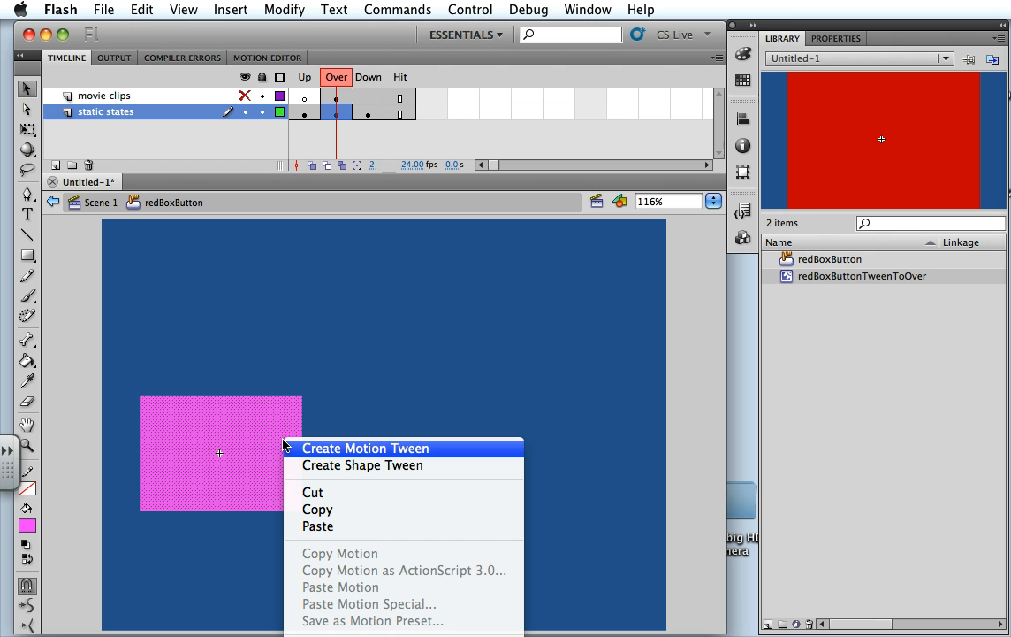
key(Escape)
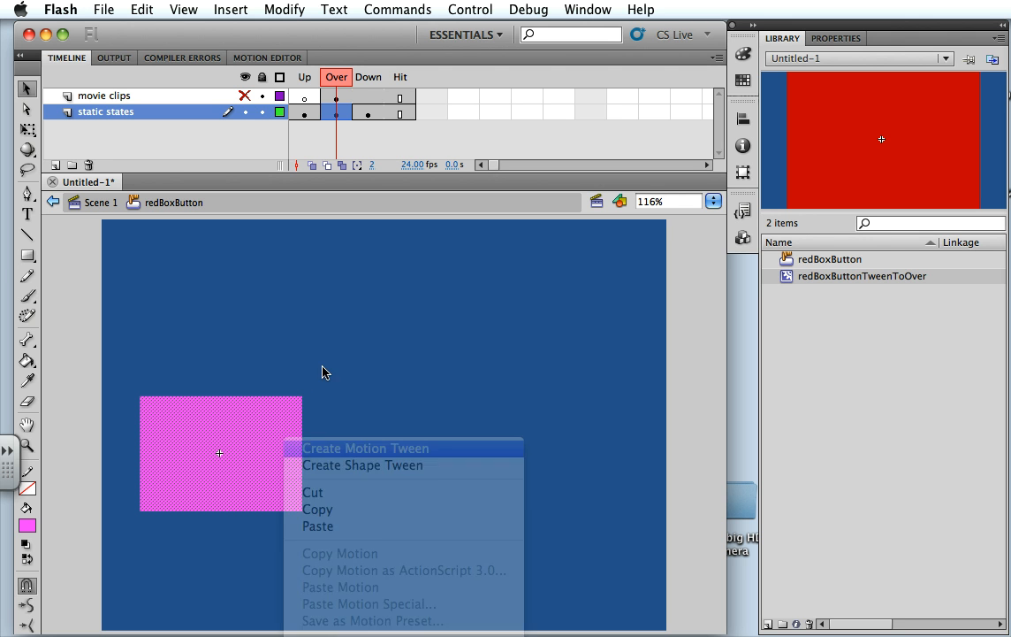
key(Delete)
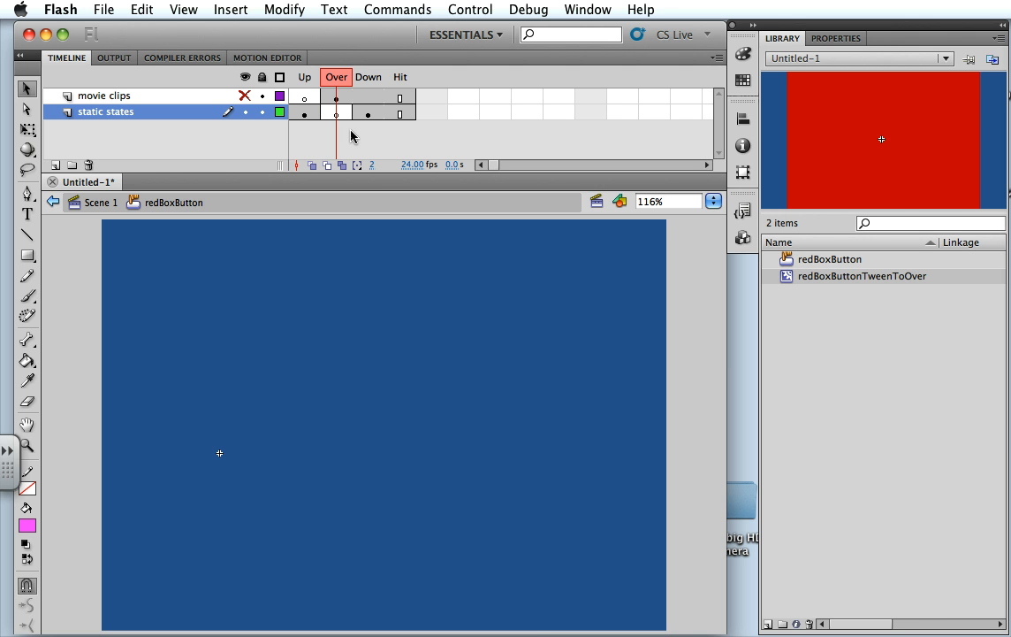
Step: Insert a blank keyframe in the movie clips layer's Down frame and show that layer again at the Over state
click(370, 99)
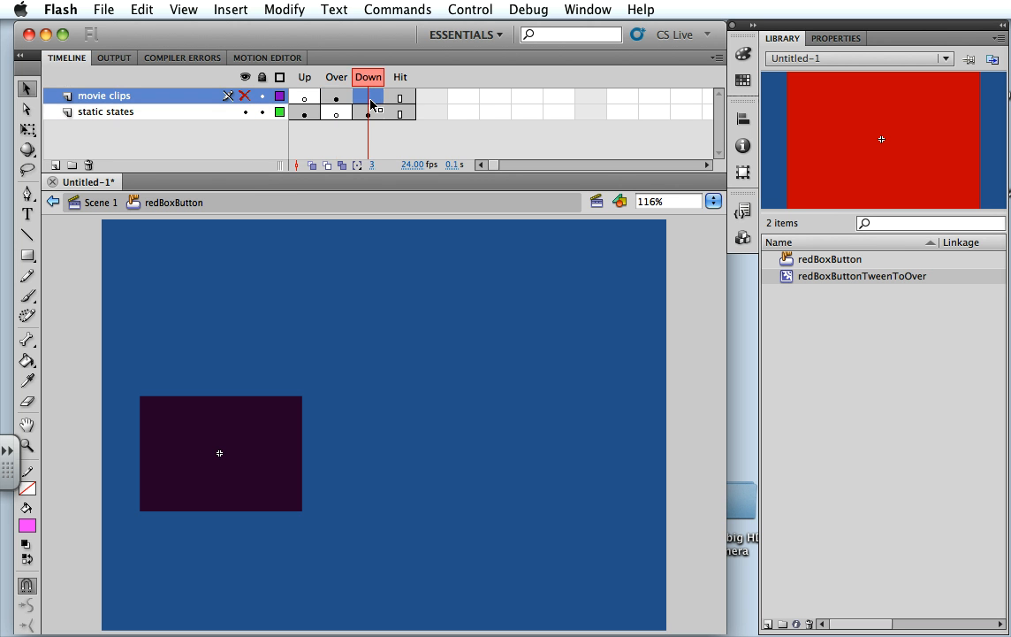
right_click(370, 103)
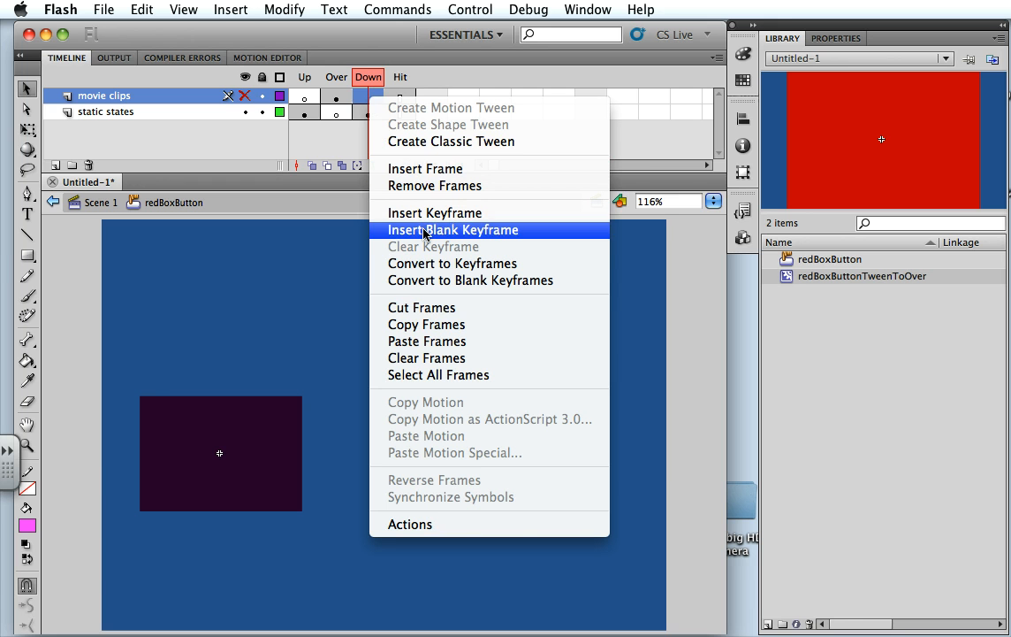
click(423, 232)
click(341, 82)
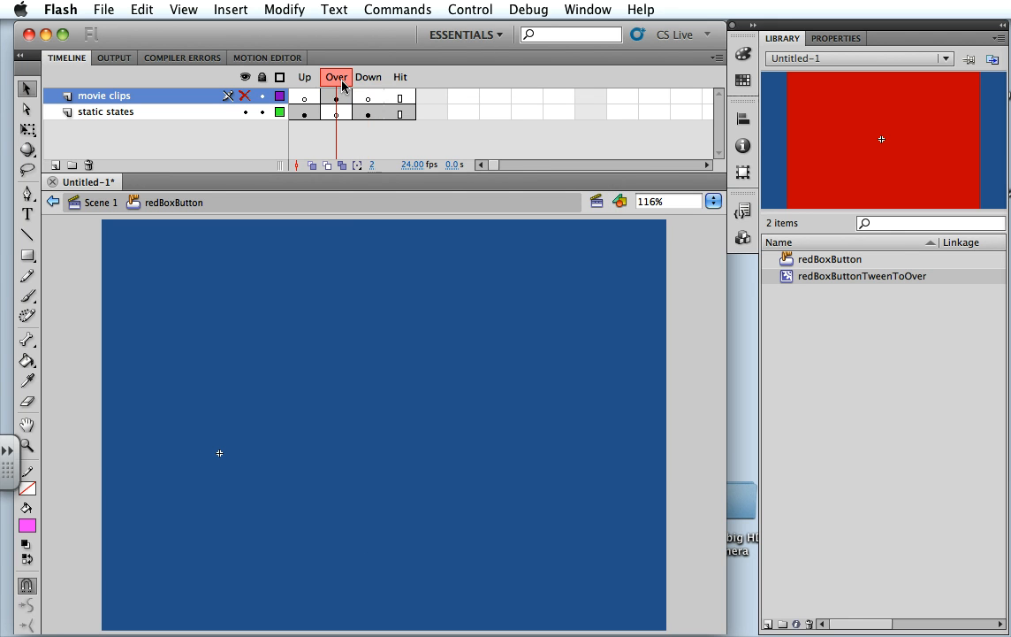
click(340, 98)
click(245, 96)
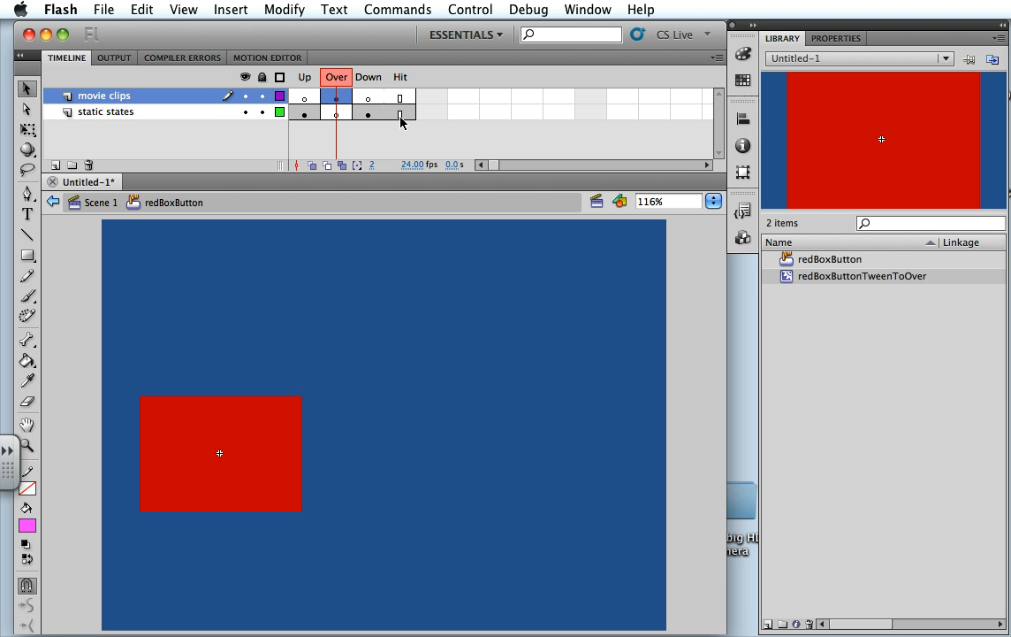
Step: Return to Scene 1 and test the movie to check the button's rollover animation
click(100, 201)
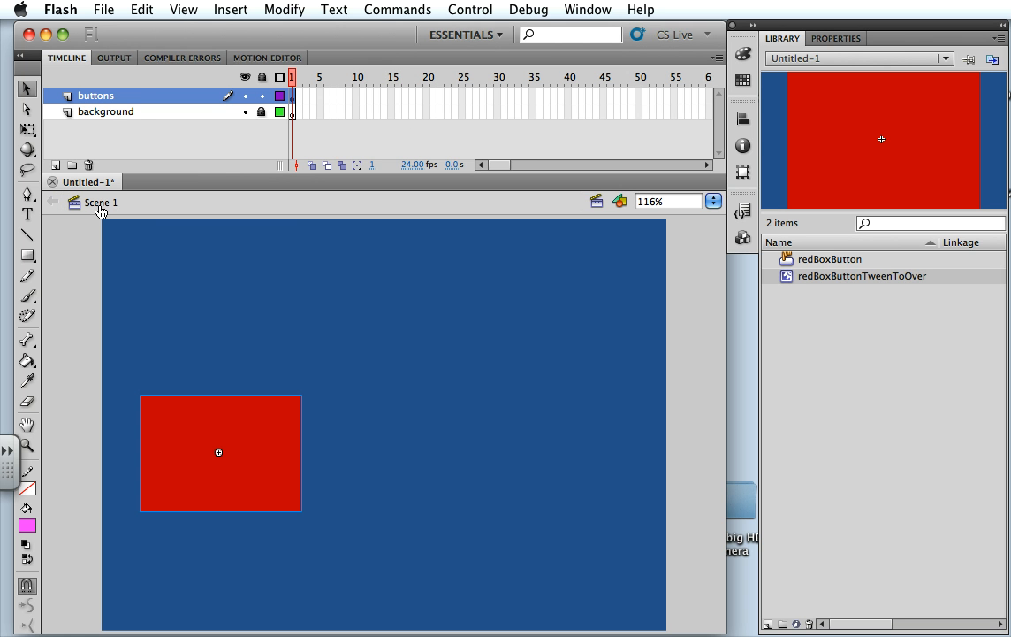
click(218, 316)
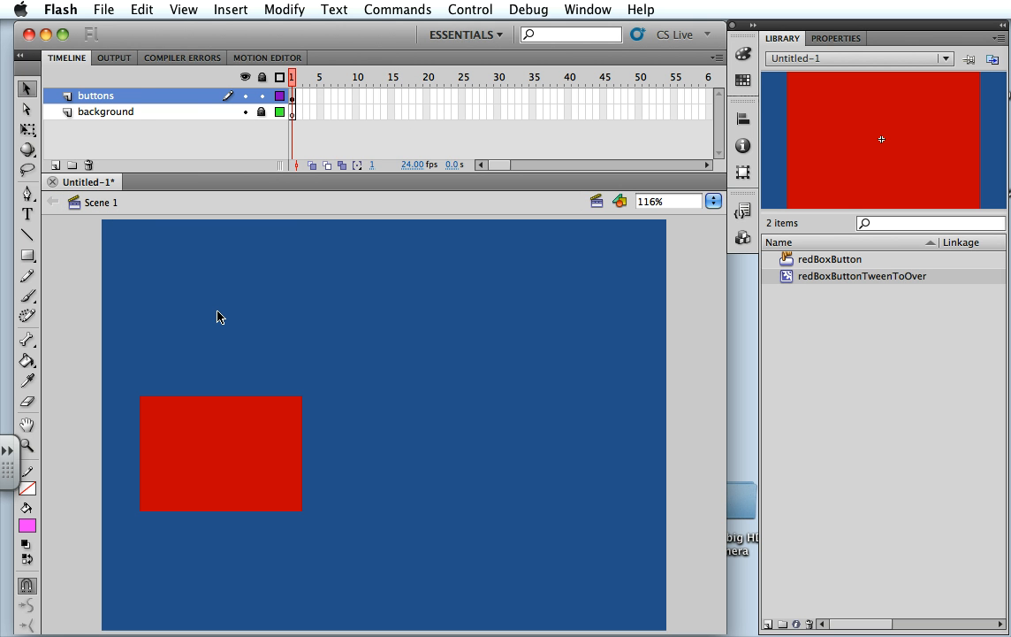
key(super+Return)
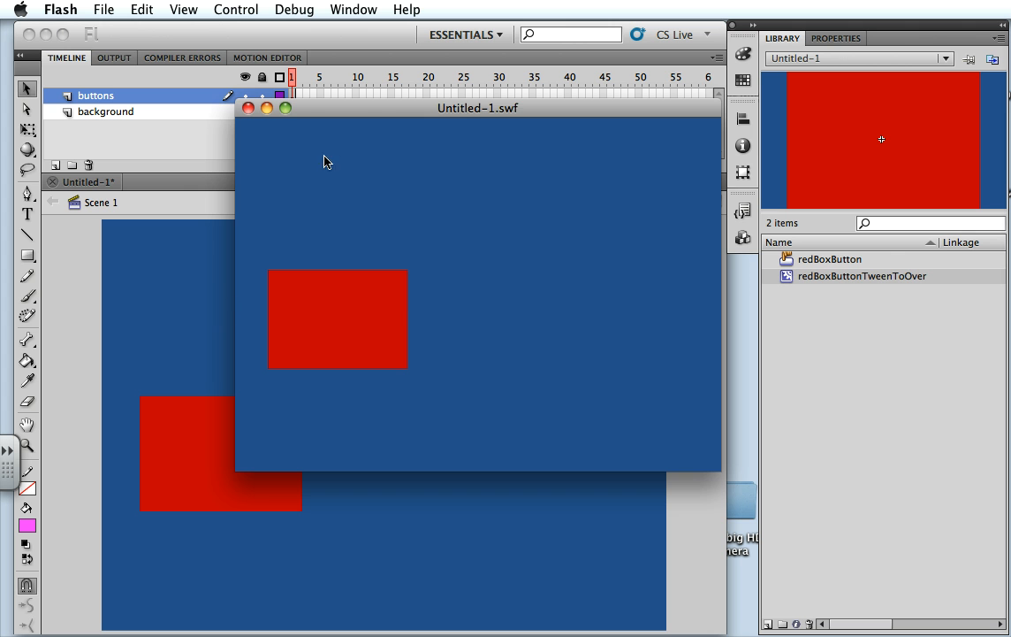
drag(384, 108, 352, 107)
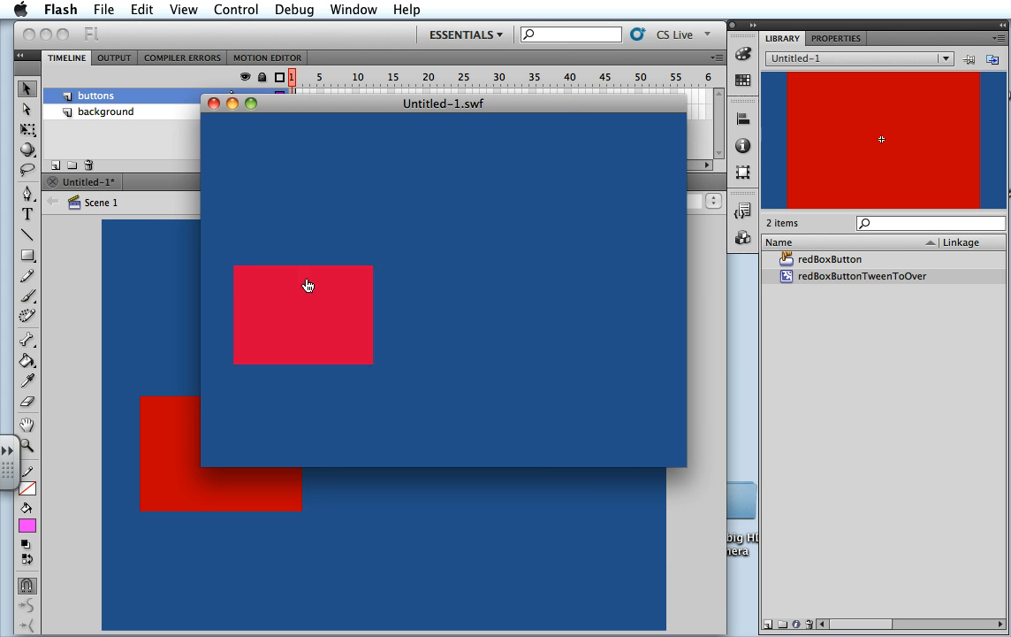